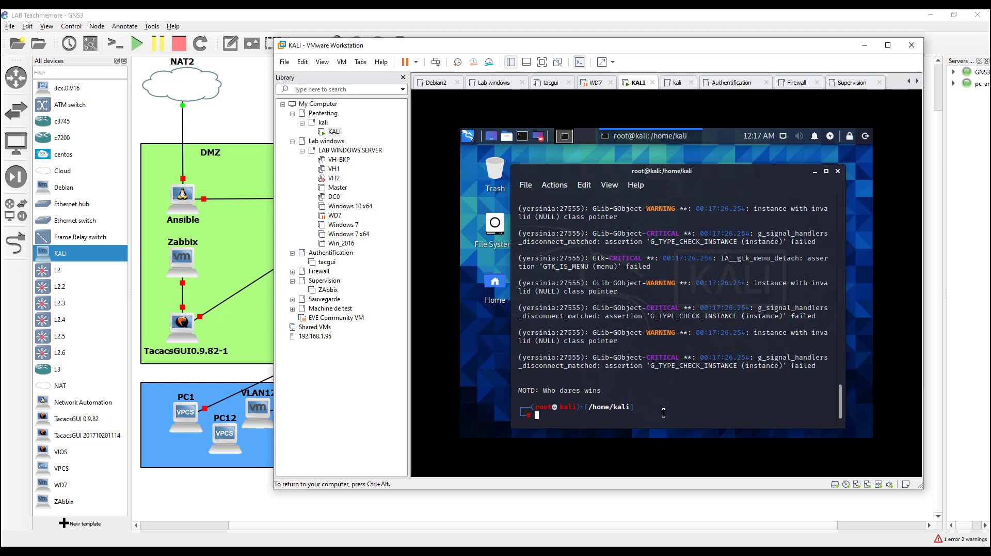
List the IP addresses of all network interfaces in the Kali terminal with ip a
{"action": "key", "text": "Return"}
{"action": "key", "text": "Return"}
{"action": "key", "text": "Return"}
{"action": "key", "text": "Return"}
{"action": "key", "text": "Return"}
{"action": "type", "text": "ip a"}
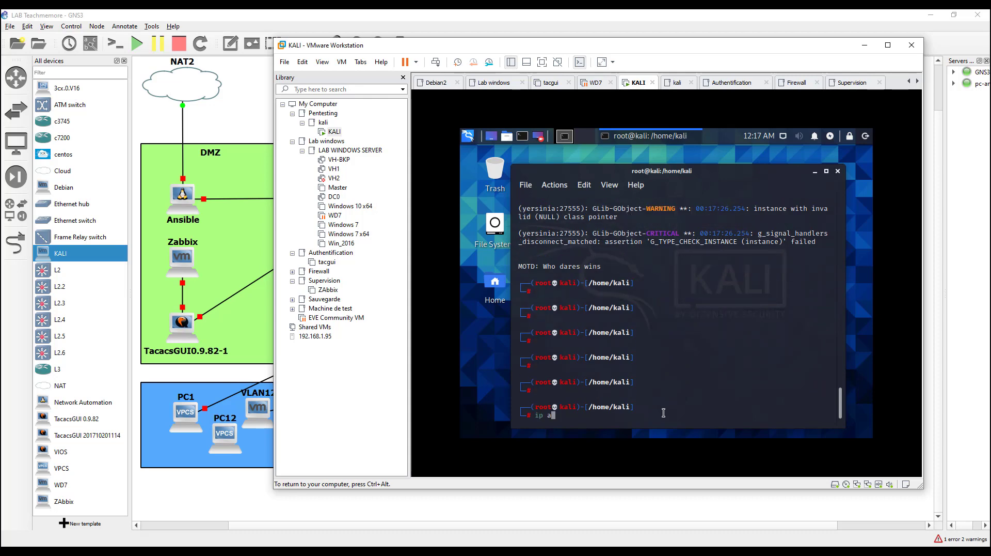
{"action": "key", "text": "Return"}
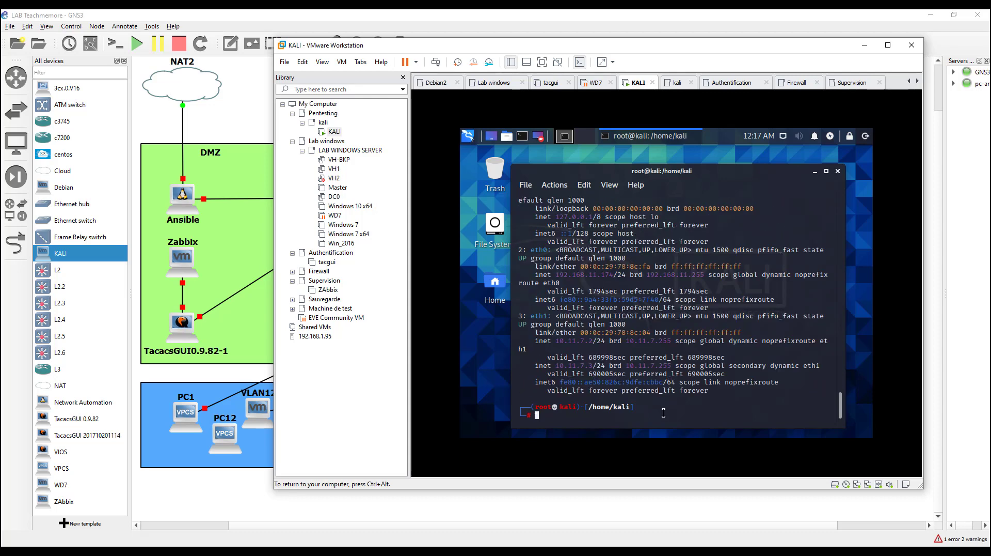
{"action": "double_click", "coordinate": [562, 365]}
{"action": "left_click", "coordinate": [585, 420]}
Clear the Kali terminal and try to bring up the eth1 interface with ifup eth1
{"action": "type", "text": "clear"}
{"action": "key", "text": "Return"}
{"action": "type", "text": "ifup eht"}
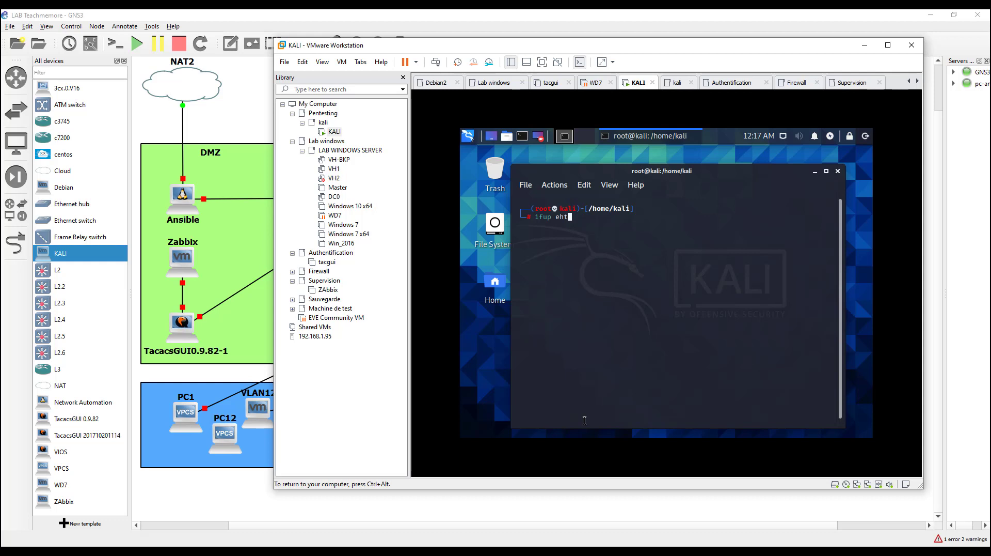
{"action": "key", "text": "BackSpace"}
{"action": "key", "text": "BackSpace"}
{"action": "type", "text": "th1"}
{"action": "key", "text": "Return"}
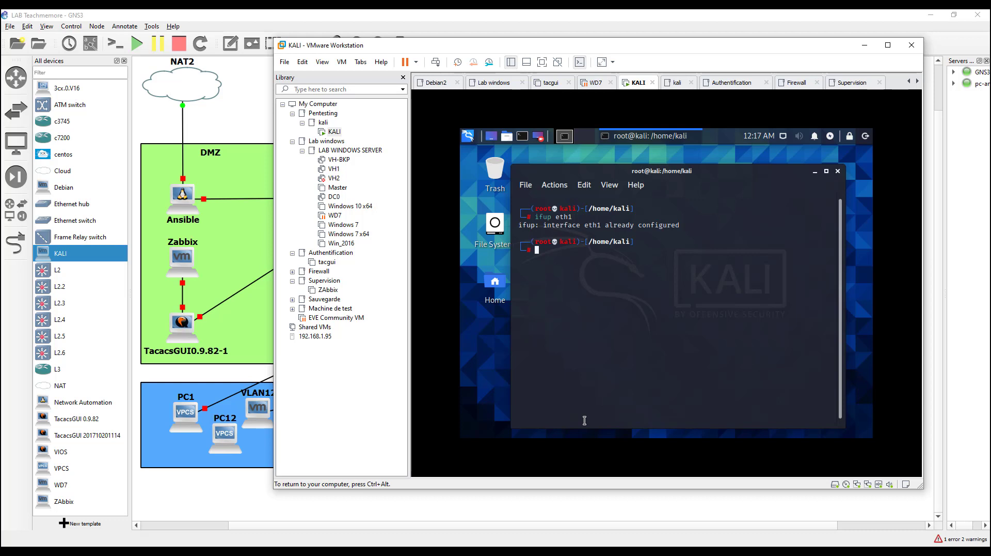
Take the interface down and release its DHCP lease with ifdown eth1
{"action": "key", "text": "Up"}
{"action": "key", "text": "Left"}
{"action": "key", "text": "Left"}
{"action": "key", "text": "Left"}
{"action": "key", "text": "Left"}
{"action": "key", "text": "BackSpace"}
{"action": "key", "text": "BackSpace"}
{"action": "key", "text": "BackSpace"}
{"action": "type", "text": "d"}
{"action": "key", "text": "BackSpace"}
{"action": "type", "text": "down eth1"}
{"action": "key", "text": "Return"}
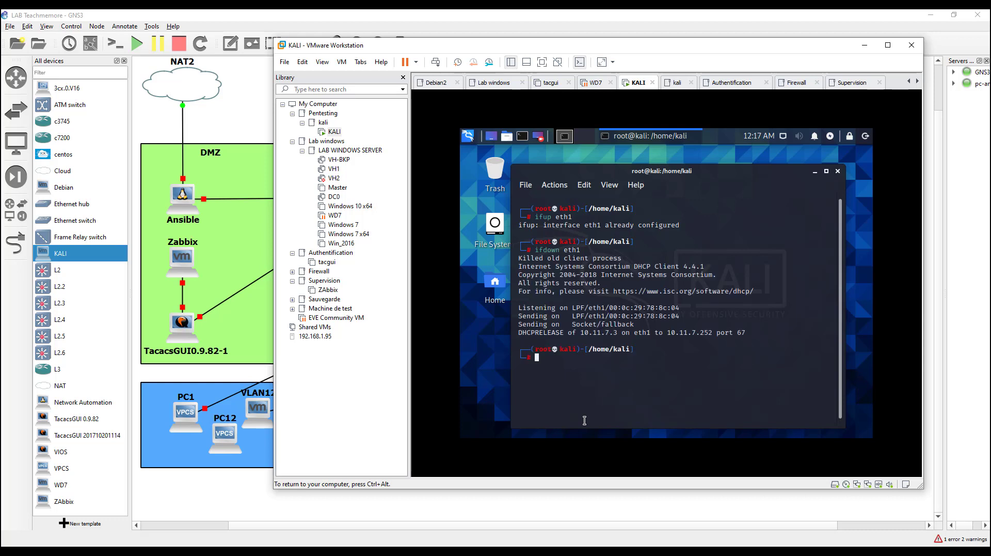
{"action": "key", "text": "Return"}
{"action": "key", "text": "Return"}
{"action": "key", "text": "Return"}
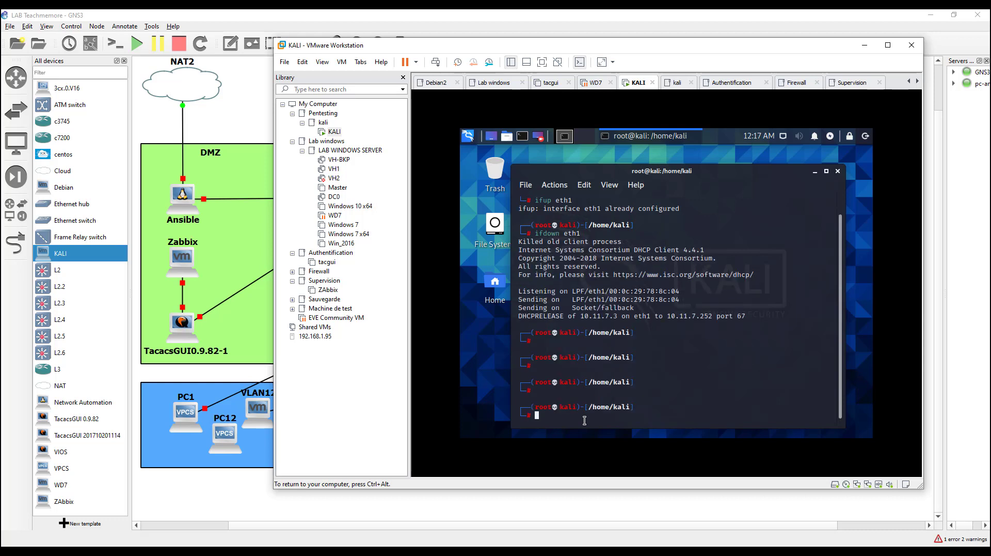
{"action": "double_click", "coordinate": [551, 316]}
Switch to the DSL1 switch's PuTTY console and list its DHCP leases with sh ip dhcp binding
{"action": "left_click", "coordinate": [257, 120]}
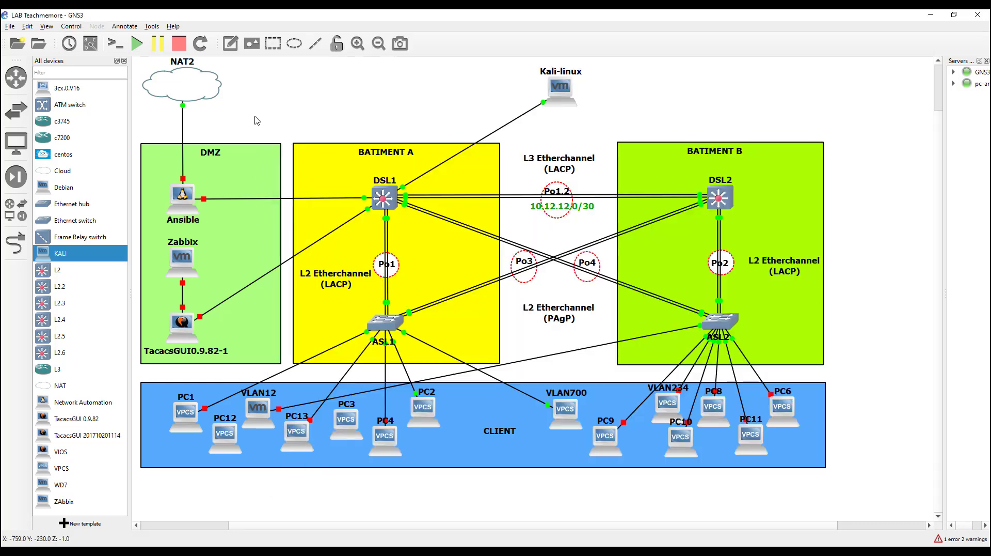
{"action": "key", "text": "alt+Tab"}
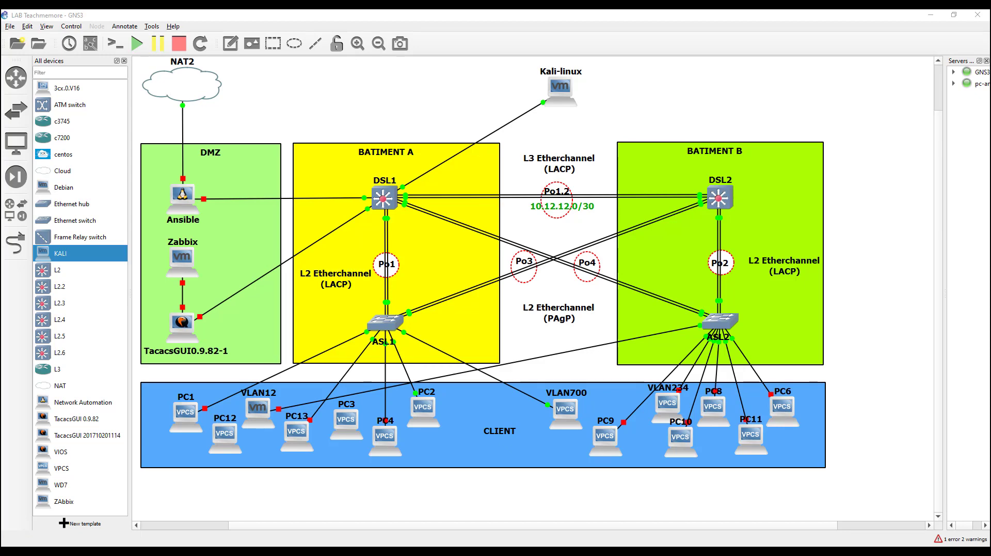
{"action": "left_click_drag", "start_coordinate": [493, 545], "coordinate": [524, 174]}
{"action": "type", "text": "s"}
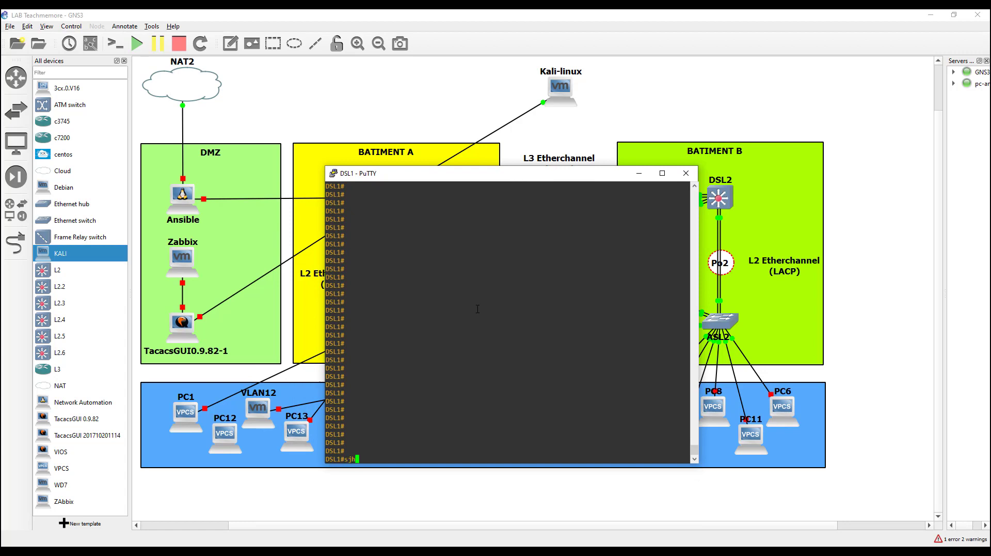
{"action": "type", "text": "h ip dh"}
{"action": "key", "text": "Tab"}
{"action": "type", "text": "bin"}
{"action": "key", "text": "Tab"}
{"action": "key", "text": "Return"}
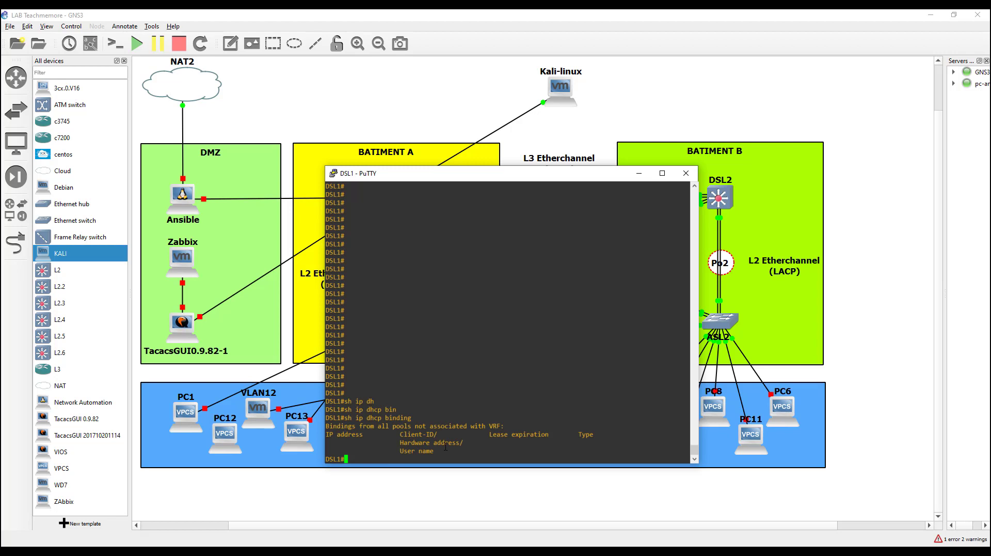
{"action": "left_click_drag", "start_coordinate": [458, 447], "coordinate": [324, 436]}
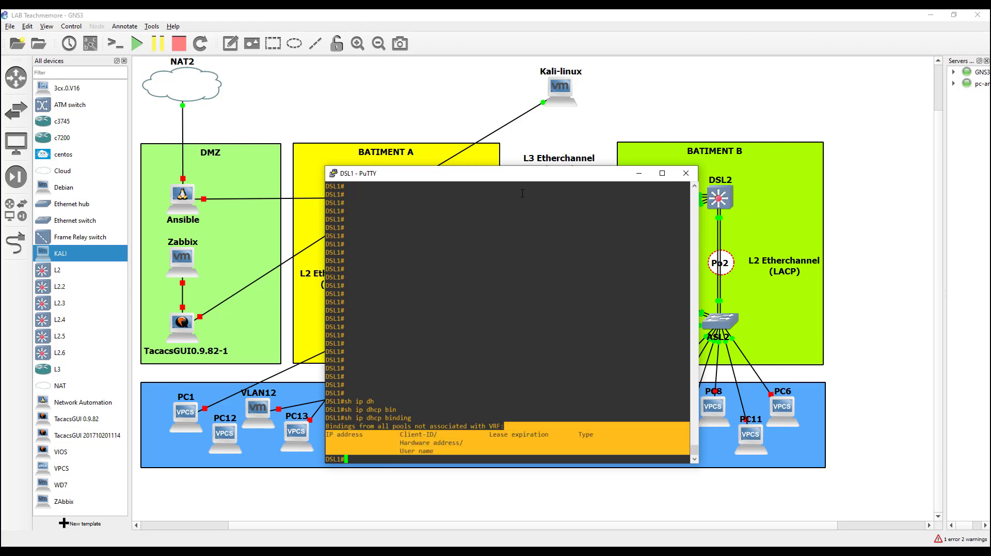
Move the DSL1 console aside and show the IP configuration in the VLAN700 client's PuTTY console with sh ip
{"action": "left_click_drag", "start_coordinate": [523, 173], "coordinate": [302, 108]}
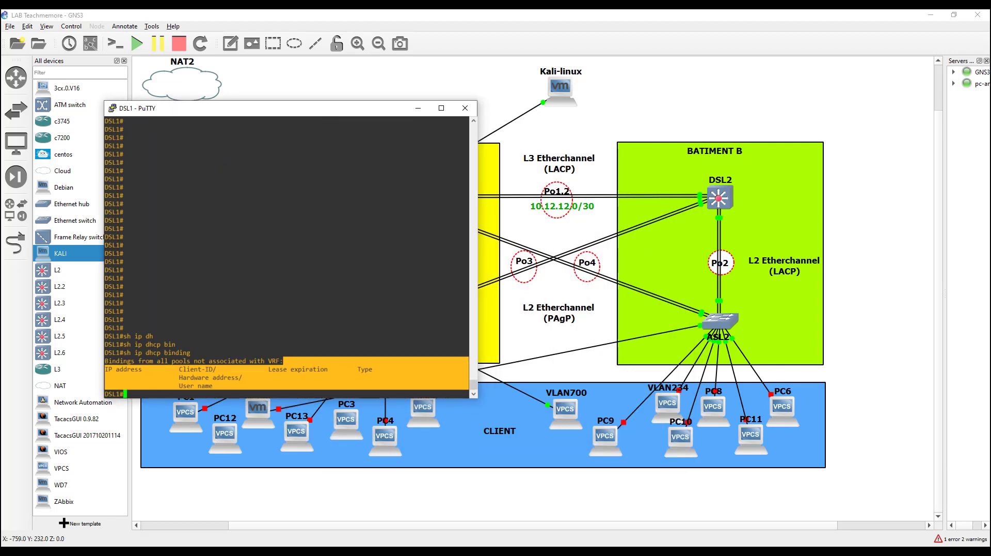
{"action": "mouse_move", "coordinate": [568, 550]}
{"action": "left_click", "coordinate": [602, 518]}
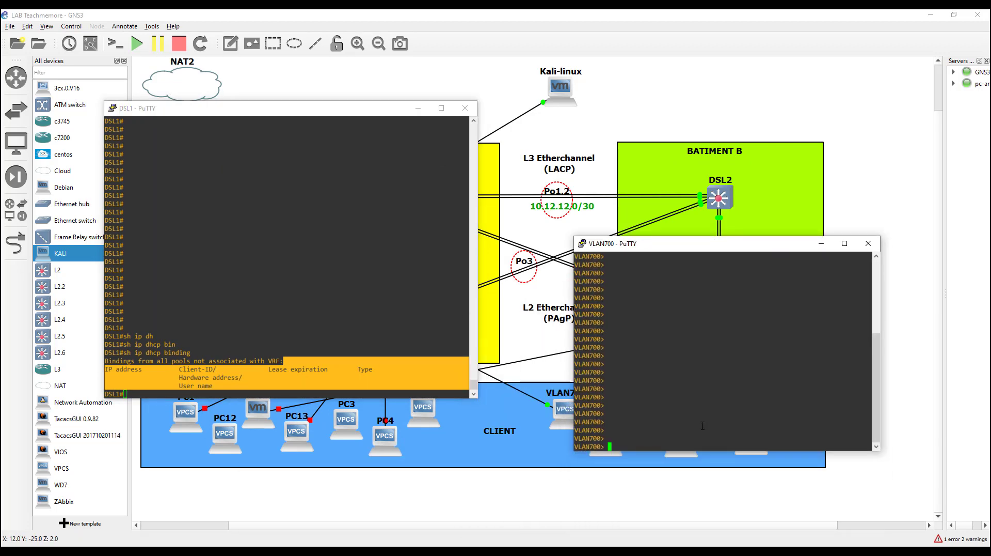
{"action": "type", "text": "sh ip"}
{"action": "key", "text": "BackSpace"}
{"action": "key", "text": "BackSpace"}
{"action": "key", "text": "BackSpace"}
{"action": "type", "text": "ip"}
{"action": "key", "text": "Return"}
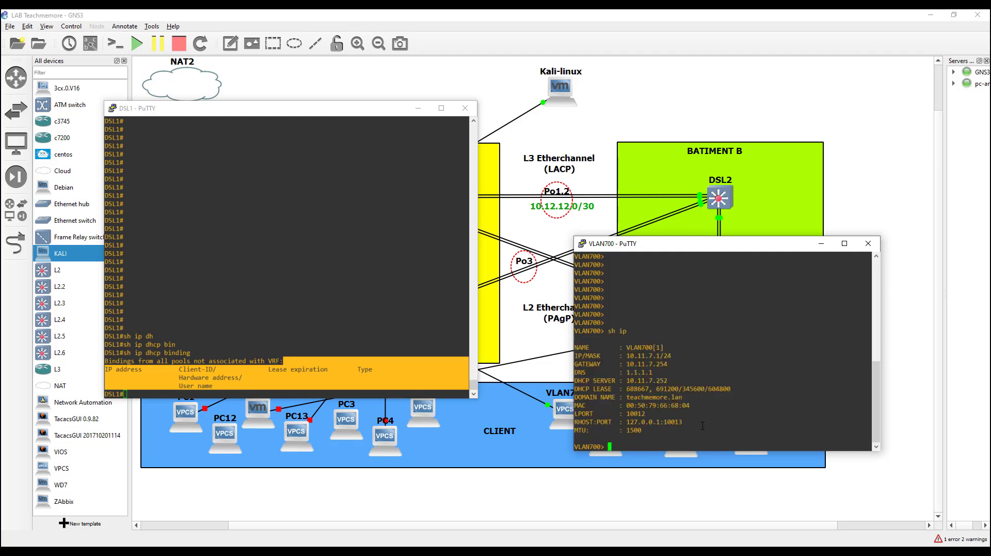
{"action": "double_click", "coordinate": [641, 355]}
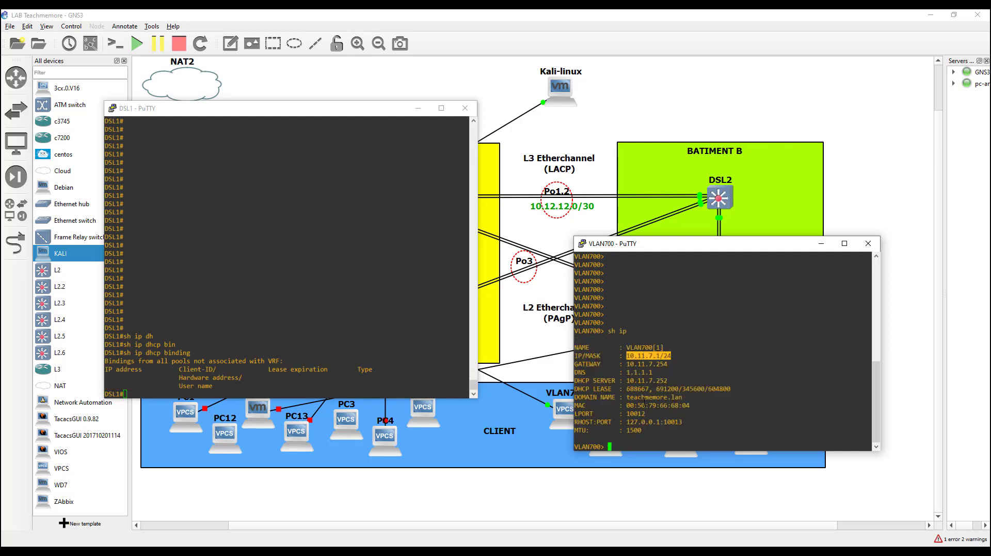
{"action": "left_click", "coordinate": [626, 449]}
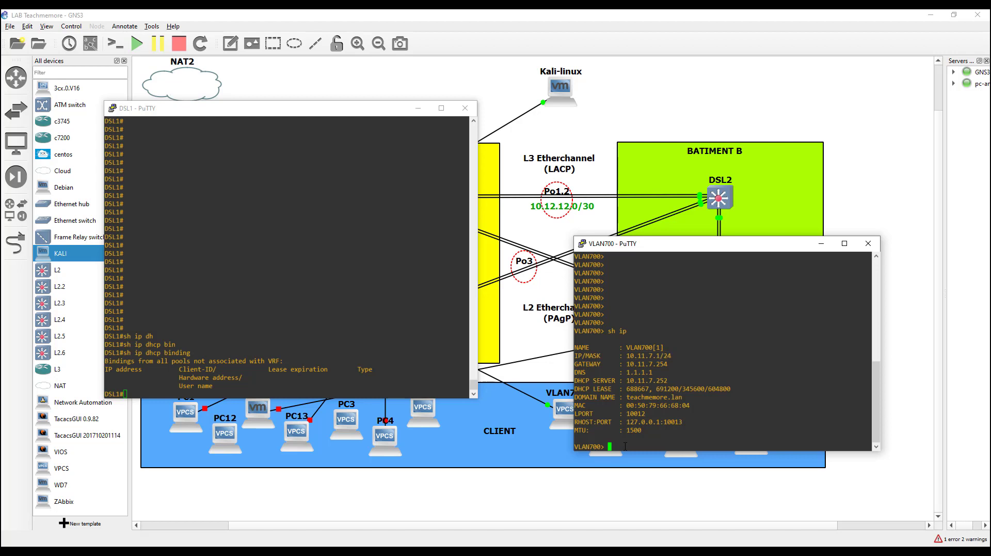
Recheck the DHCP leases in the DSL1 console with sh ip dhcp binding
{"action": "left_click", "coordinate": [251, 367]}
{"action": "key", "text": "Up"}
{"action": "key", "text": "Return"}
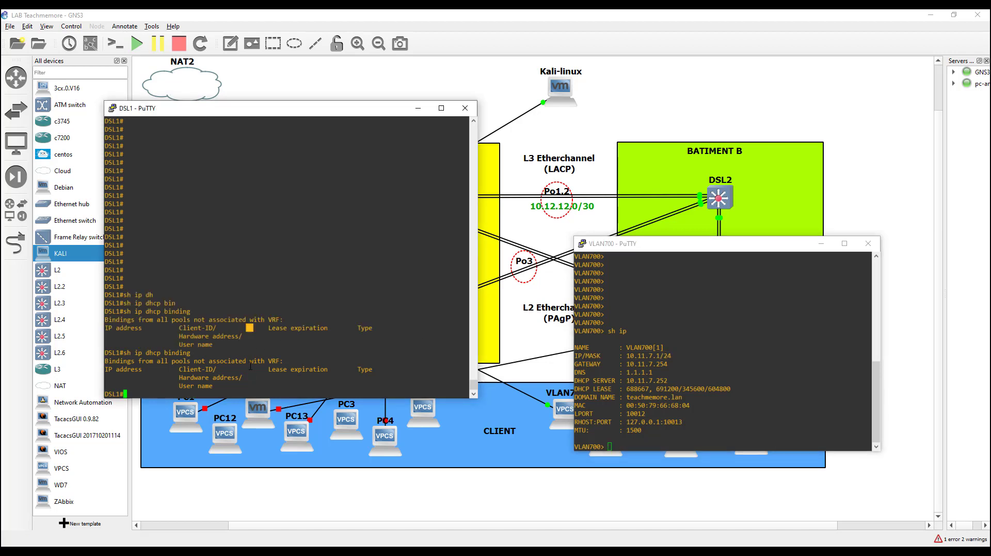
{"action": "key", "text": "Return"}
{"action": "key", "text": "Return"}
{"action": "key", "text": "Return"}
{"action": "key", "text": "Return"}
{"action": "key", "text": "Return"}
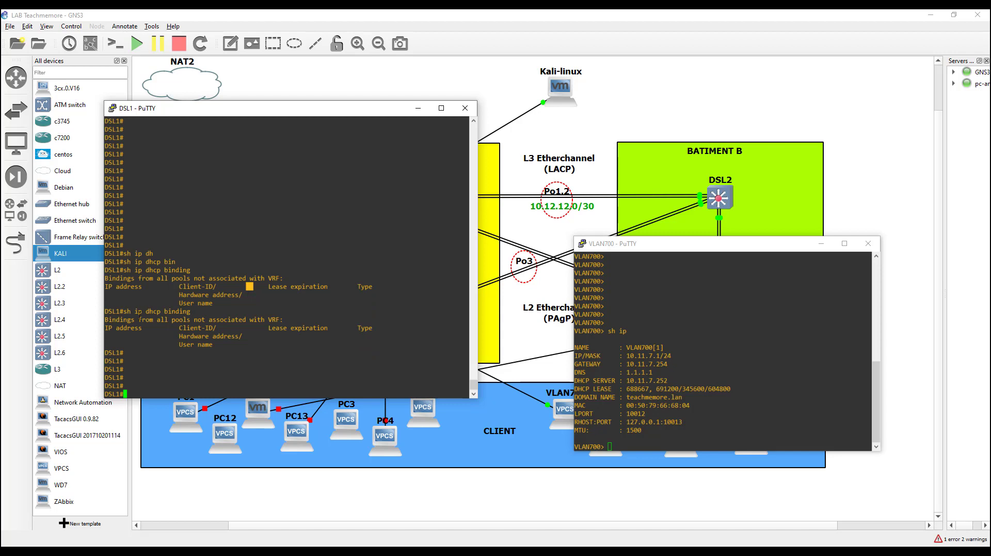
Switch back to the KALI virtual machine in VMware Workstation and request a DHCP lease with ifup eth1
{"action": "left_click", "coordinate": [715, 437]}
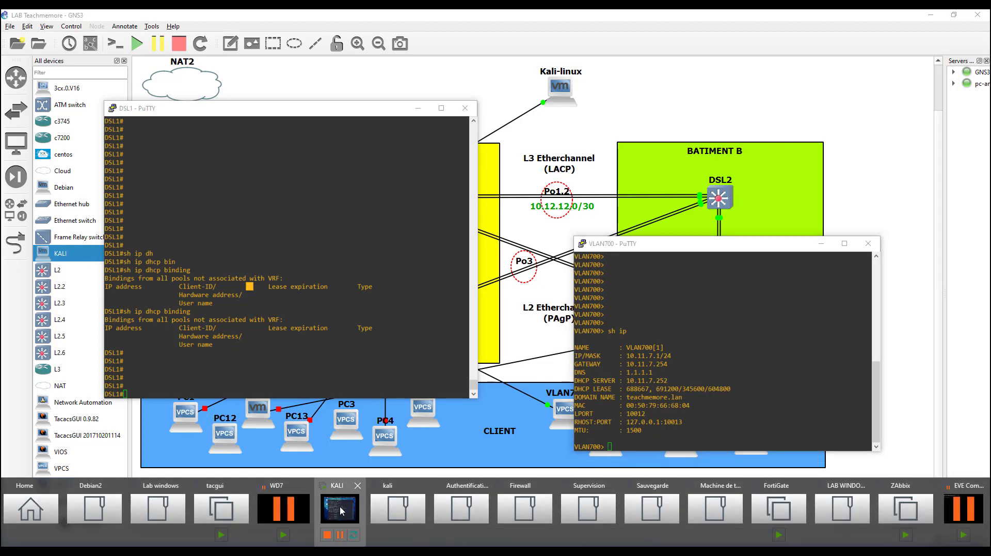
{"action": "left_click", "coordinate": [340, 511]}
{"action": "key", "text": "Up"}
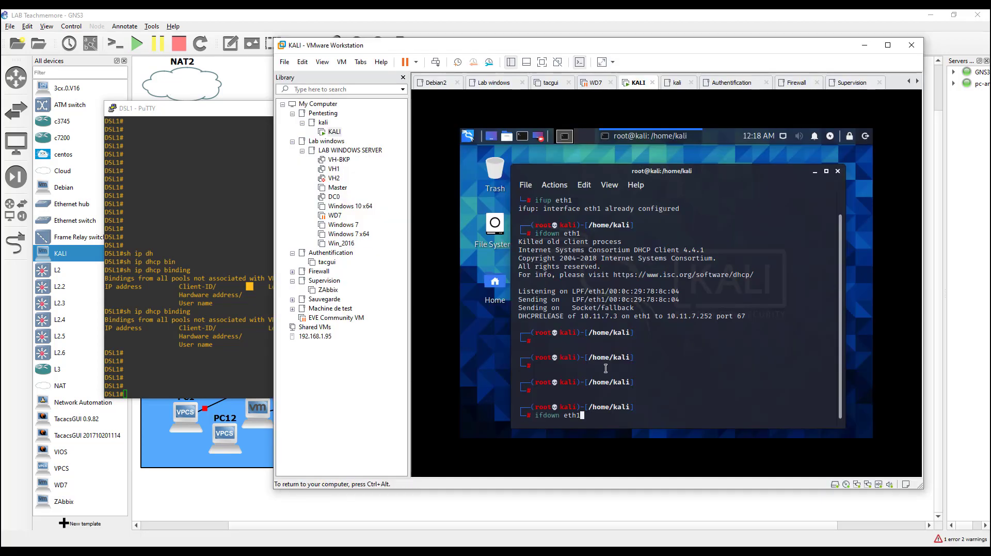
{"action": "key", "text": "Up"}
{"action": "key", "text": "Return"}
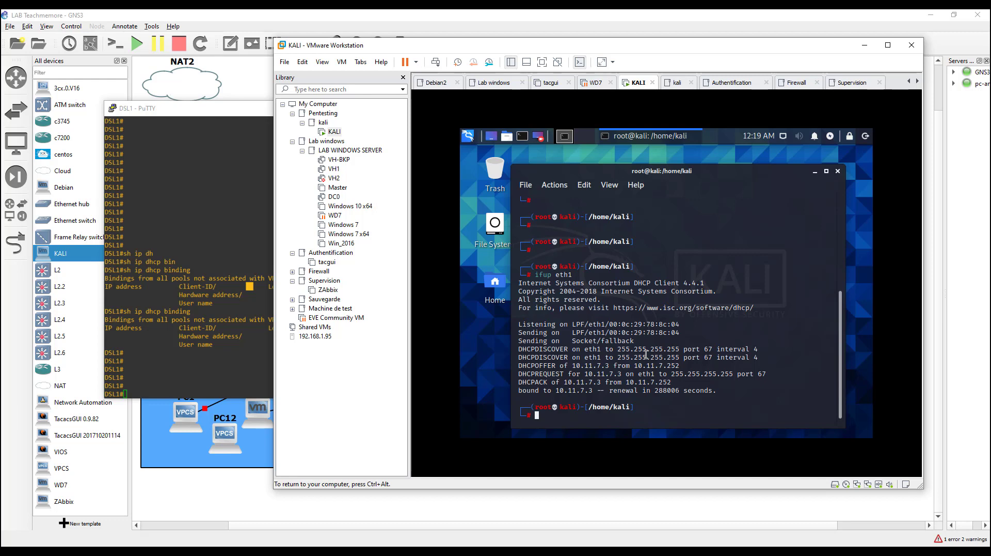
Examine the DHCP discover, offer, request and acknowledgement lines in the ifup output
{"action": "double_click", "coordinate": [545, 349]}
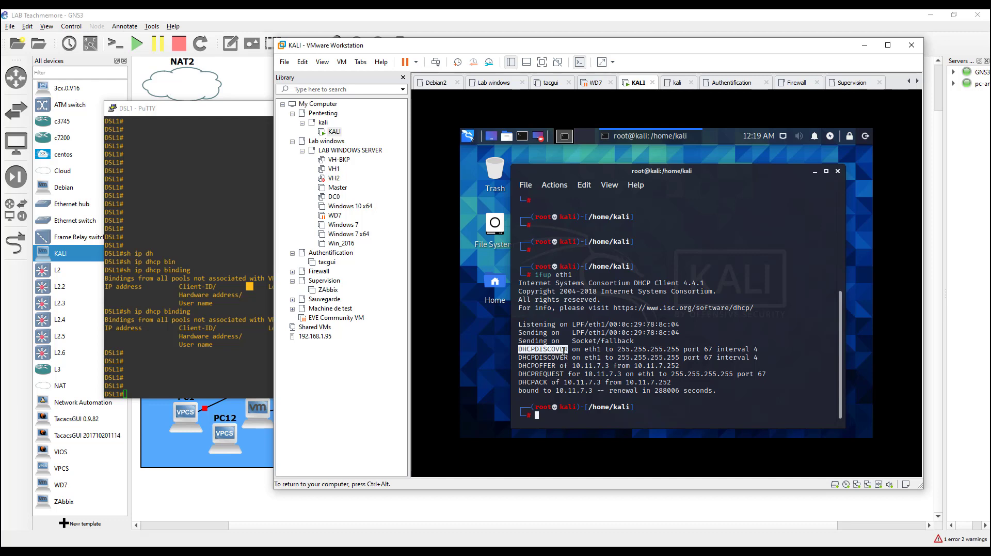
{"action": "double_click", "coordinate": [542, 357]}
{"action": "left_click", "coordinate": [547, 368]}
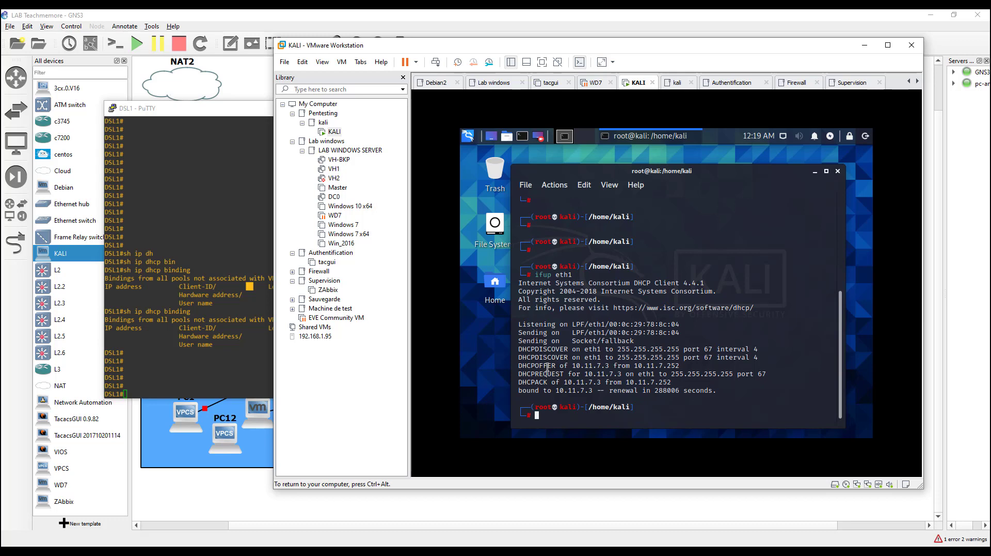
{"action": "left_click_drag", "start_coordinate": [547, 348], "coordinate": [568, 350]}
{"action": "left_click", "coordinate": [531, 355]}
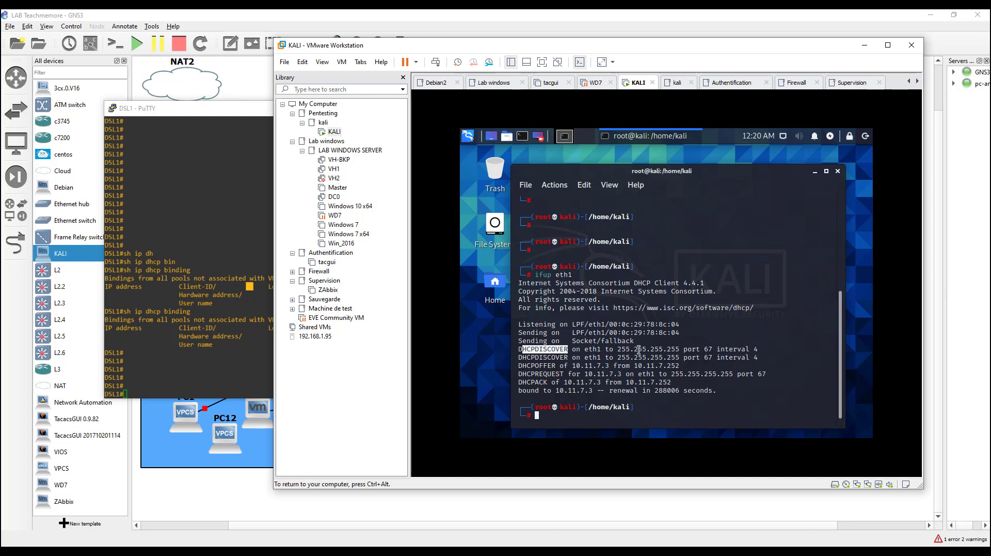
{"action": "double_click", "coordinate": [524, 349]}
{"action": "left_click", "coordinate": [549, 350]}
{"action": "double_click", "coordinate": [549, 350]}
{"action": "left_click", "coordinate": [556, 421]}
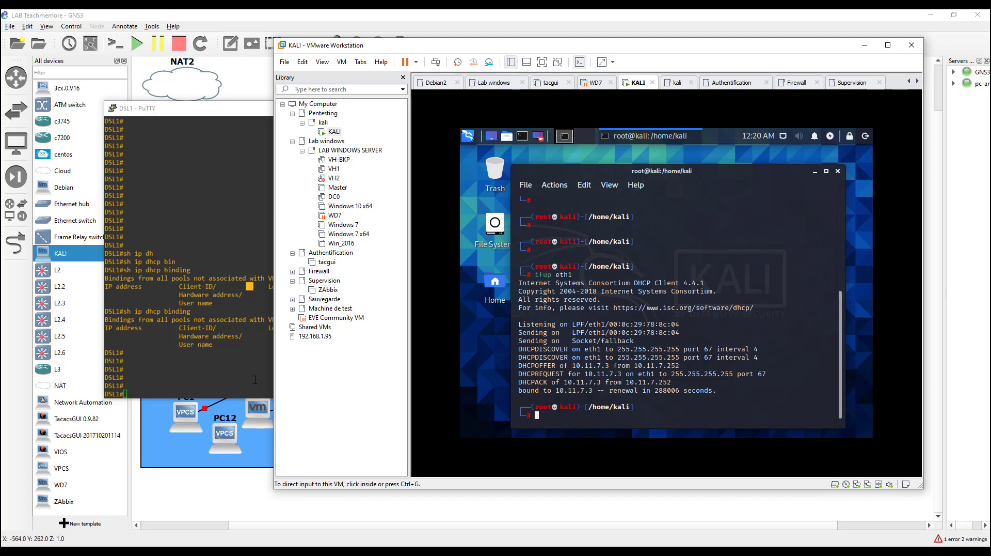
{"action": "left_click", "coordinate": [649, 338]}
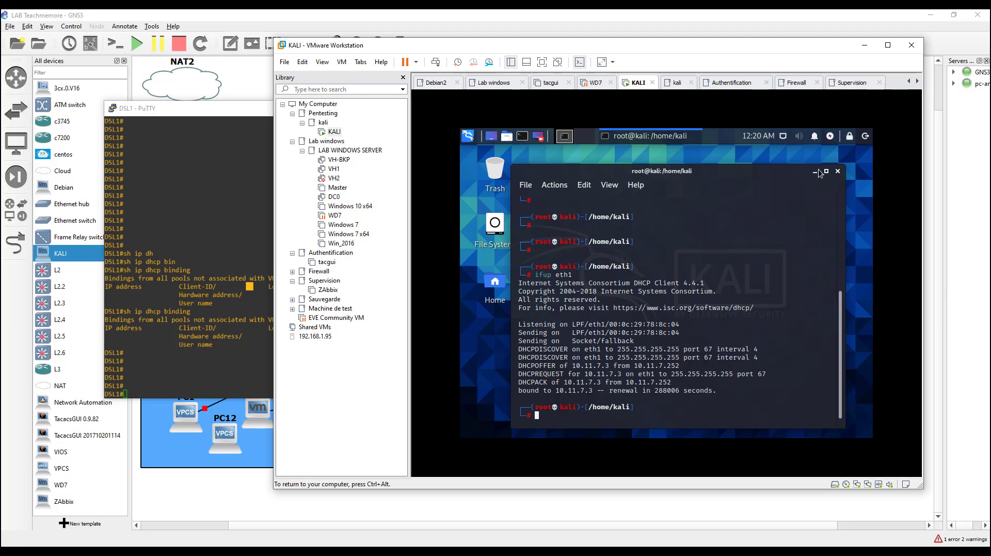
Return to the DSL1 console and list the DHCP bindings again to check the addresses leased to Kali
{"action": "key", "text": "ctrl+alt"}
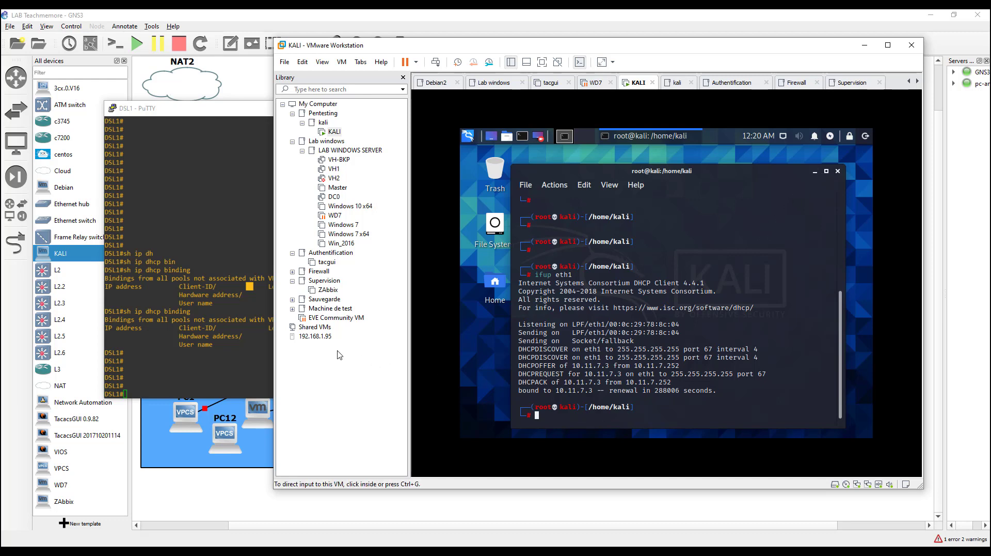
{"action": "left_click", "coordinate": [222, 344]}
{"action": "key", "text": "Up"}
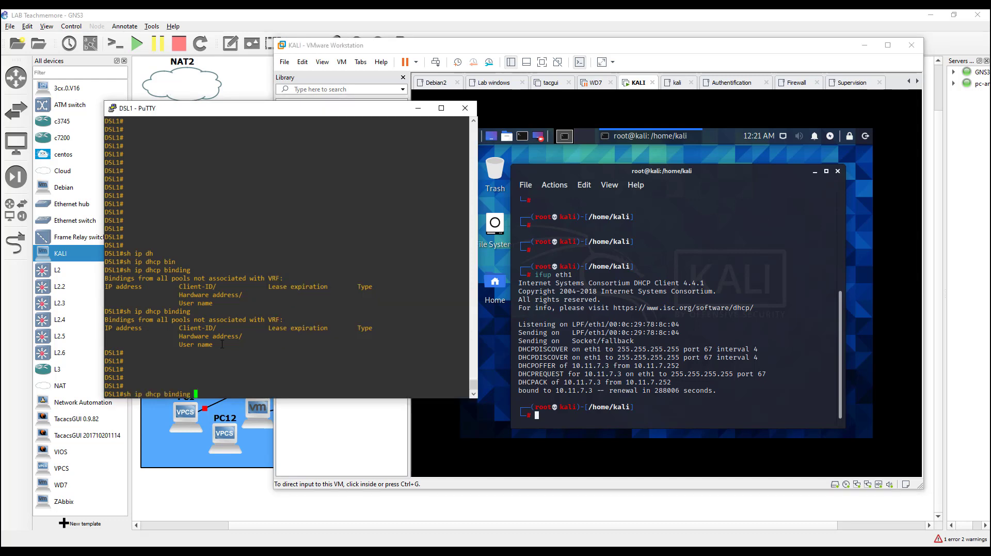
{"action": "key", "text": "Return"}
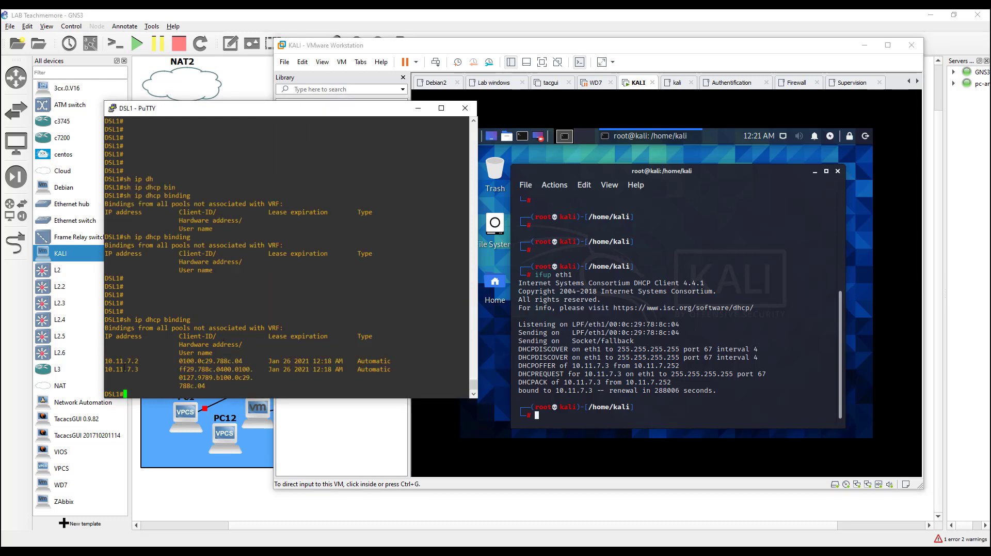
{"action": "left_click_drag", "start_coordinate": [140, 369], "coordinate": [97, 362]}
{"action": "left_click", "coordinate": [217, 379]}
Launch the Yersinia graphical interface from the Kali terminal with yersinia -G and dismiss the alpha version notice
{"action": "left_click", "coordinate": [584, 387]}
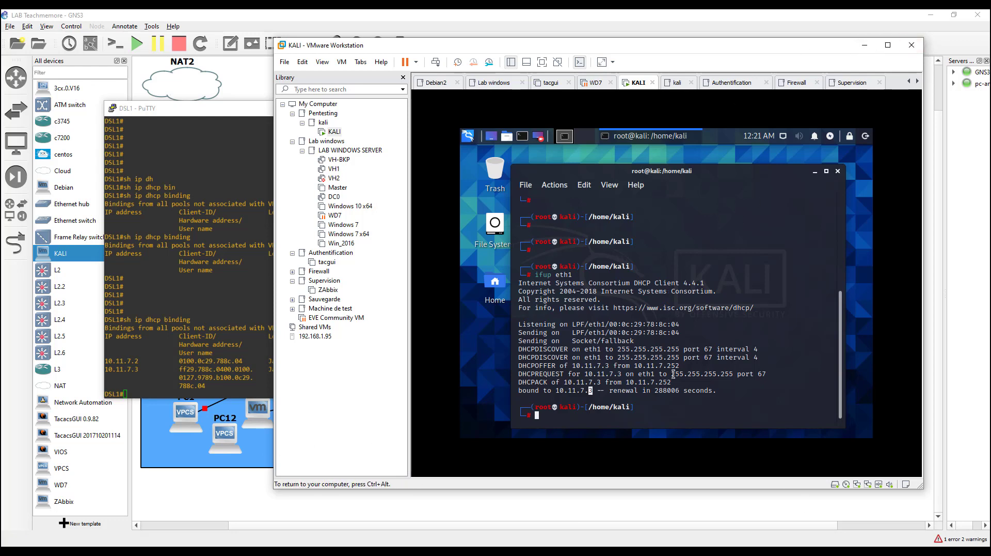
{"action": "left_click", "coordinate": [669, 391]}
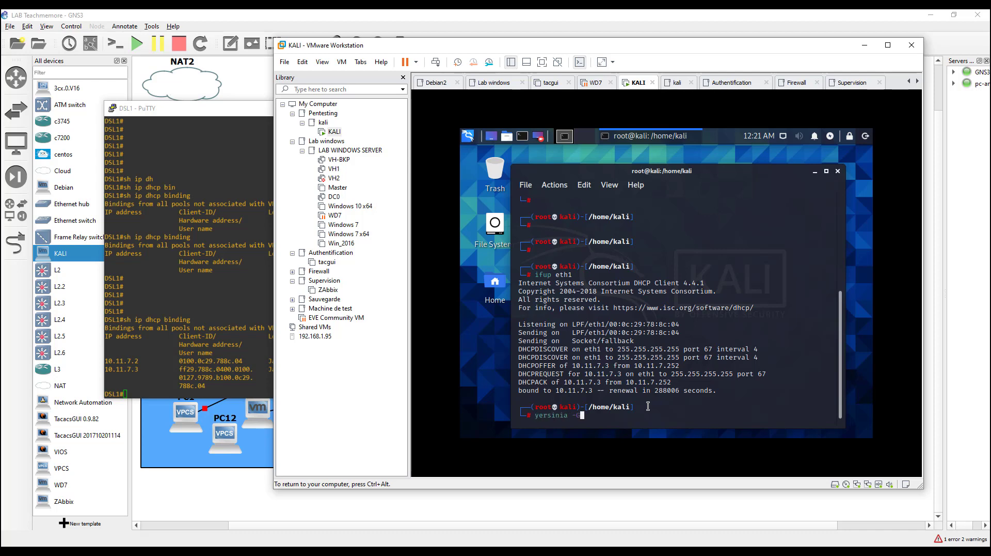
{"action": "key", "text": "Return"}
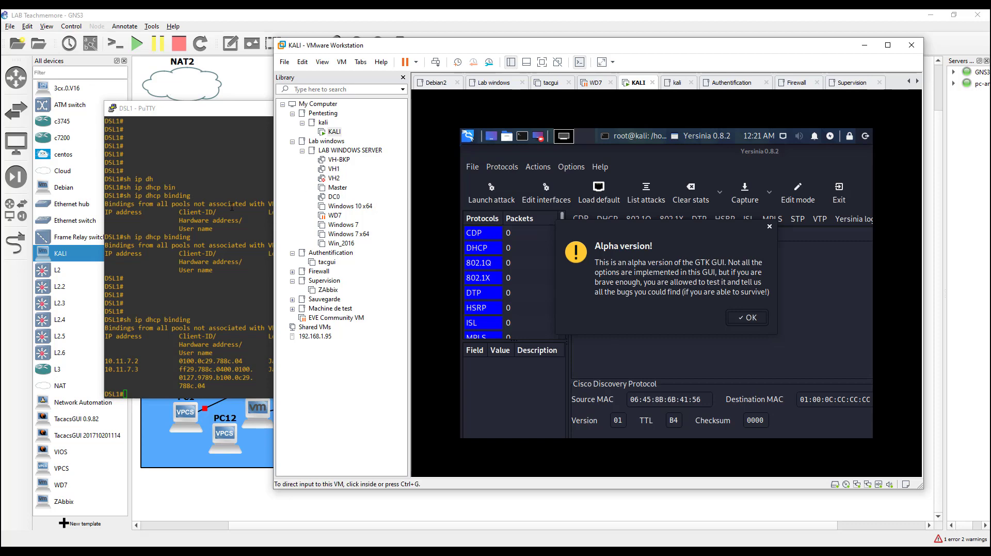
{"action": "left_click", "coordinate": [750, 318]}
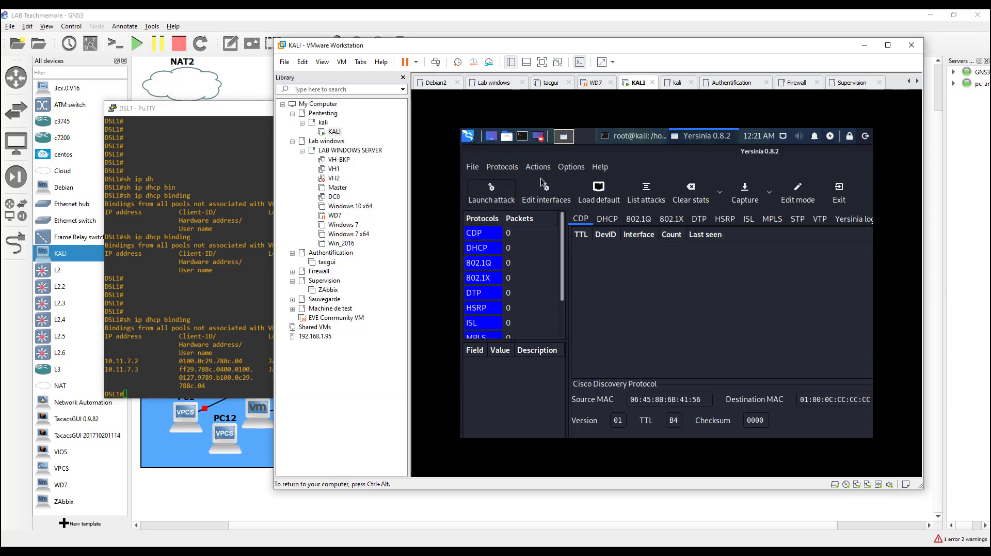
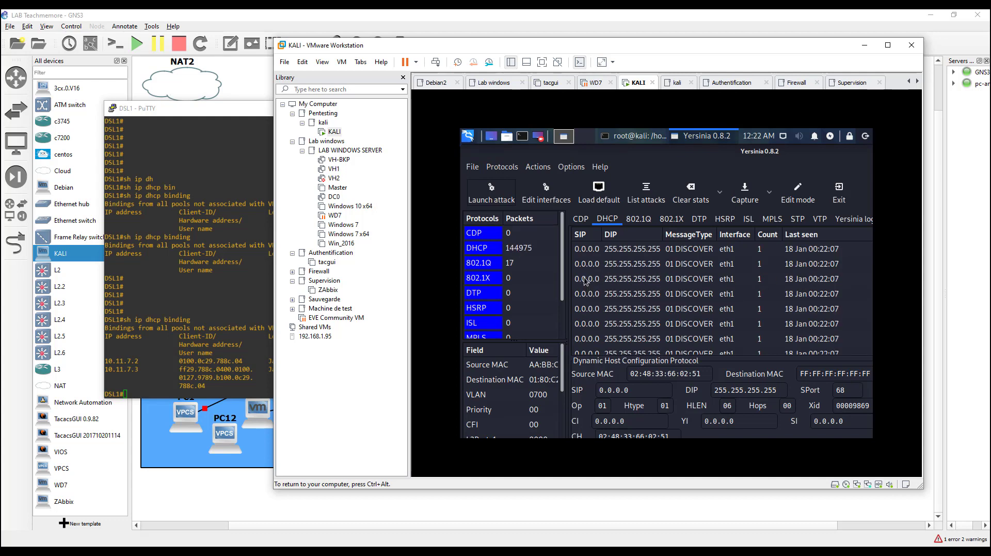
Select the second DHCP DISCOVER entry in Yersinia's packet list to examine its fields
{"action": "left_click", "coordinate": [589, 266]}
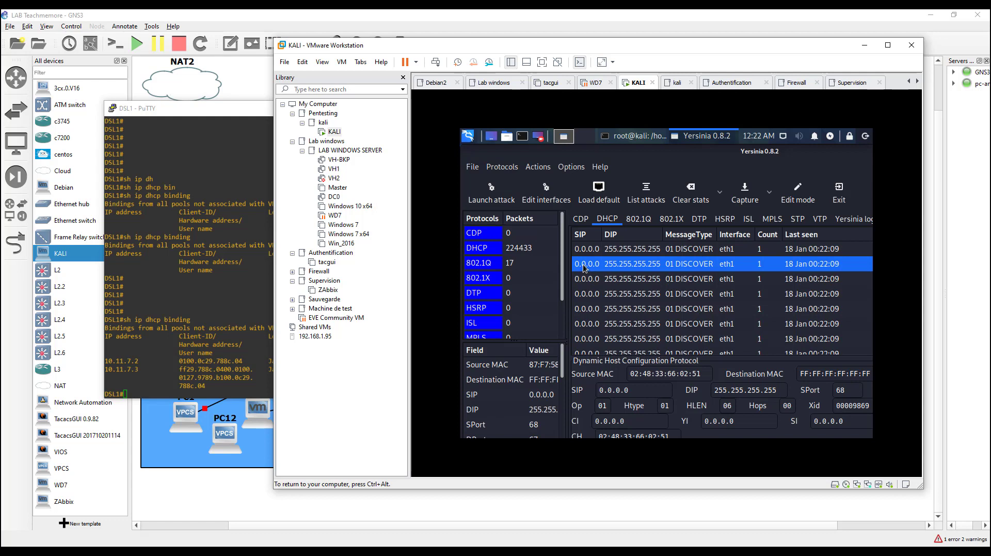
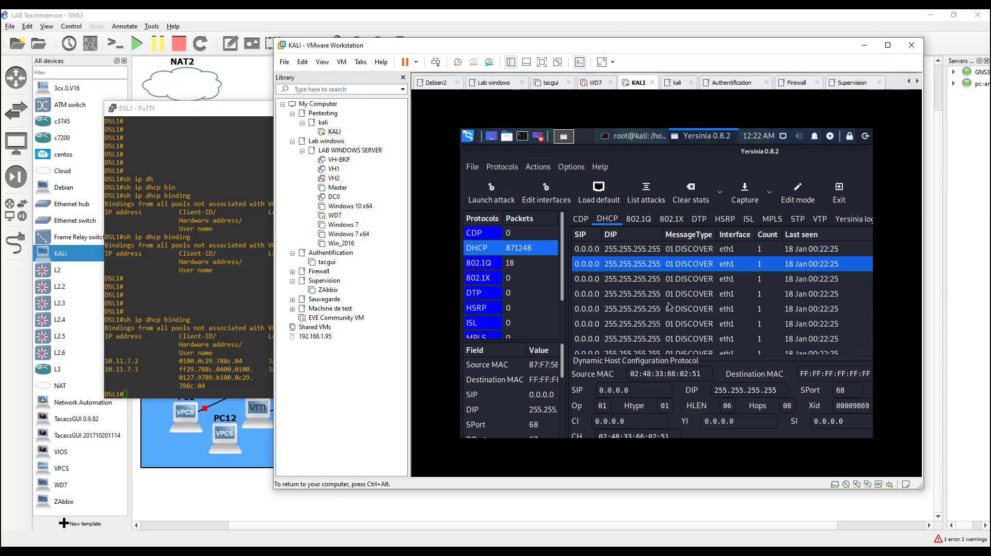
Minimize the Kali virtual machine window and arrange the DSL1 and VLAN700 consoles side by side
{"action": "left_click", "coordinate": [865, 45]}
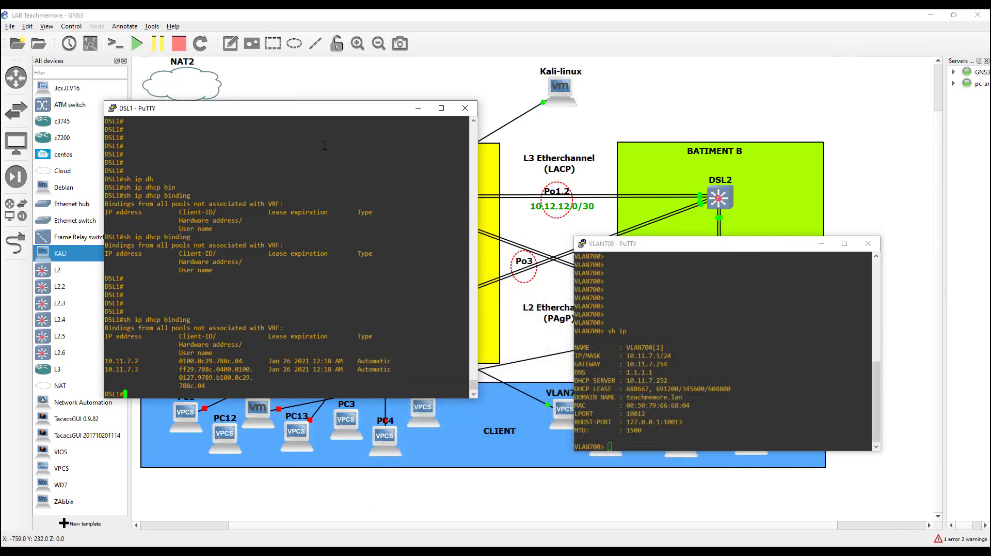
{"action": "left_click_drag", "start_coordinate": [329, 108], "coordinate": [448, 97]}
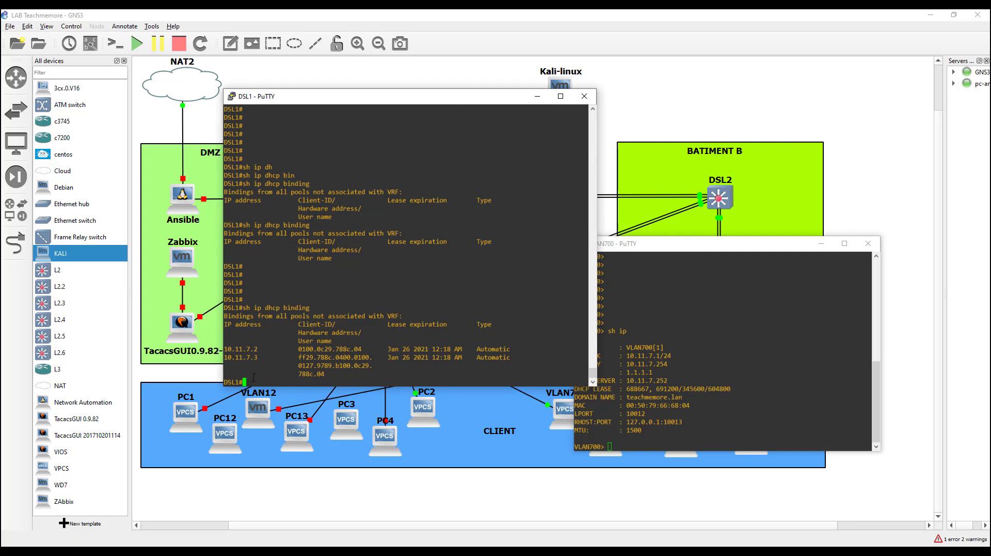
{"action": "triple_click", "coordinate": [253, 378]}
{"action": "triple_click", "coordinate": [253, 379]}
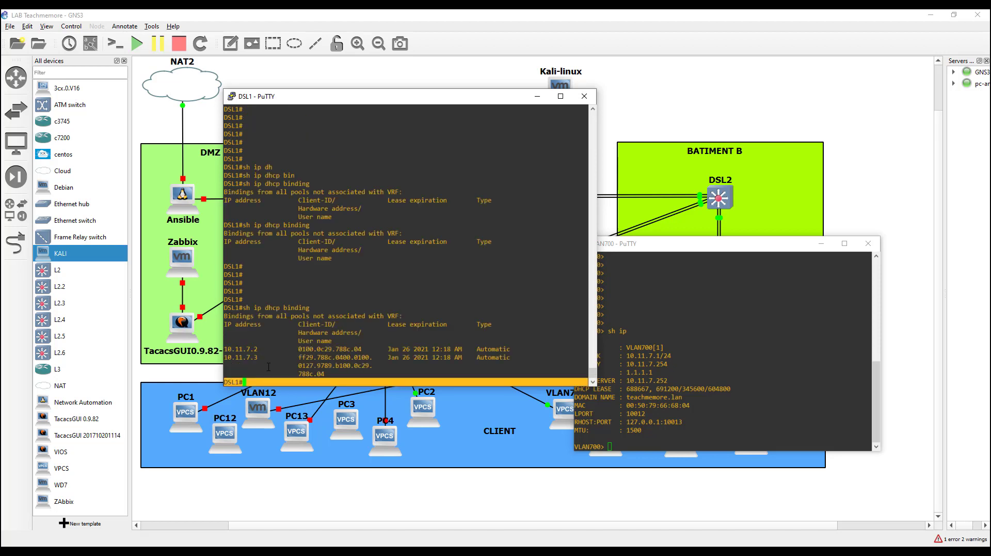
{"action": "left_click", "coordinate": [271, 372]}
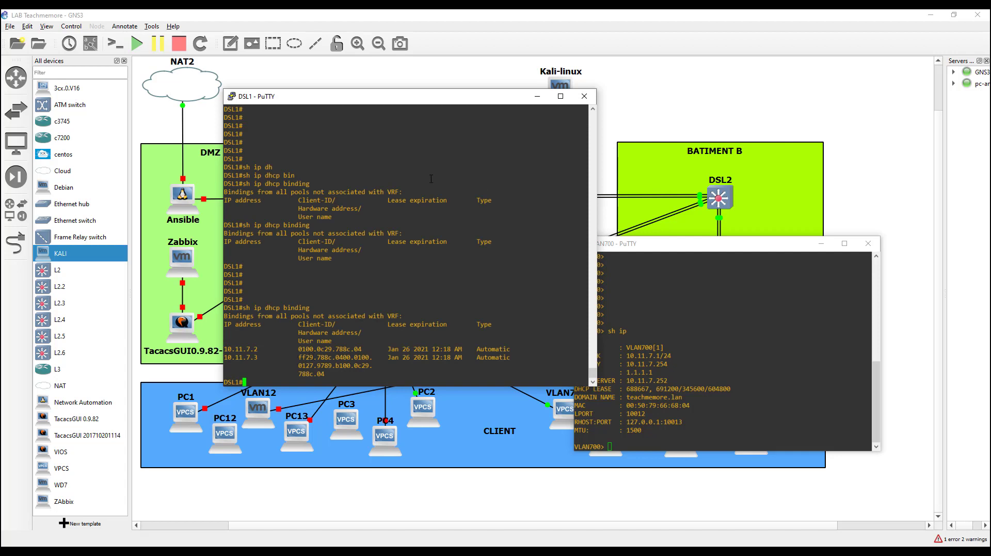
{"action": "left_click_drag", "start_coordinate": [434, 98], "coordinate": [390, 116]}
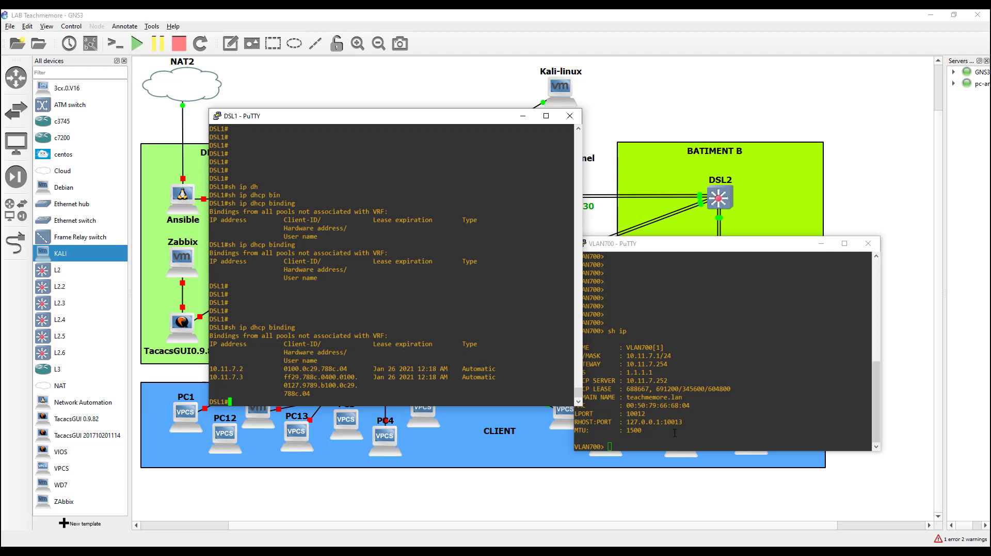
{"action": "left_click_drag", "start_coordinate": [670, 245], "coordinate": [691, 192]}
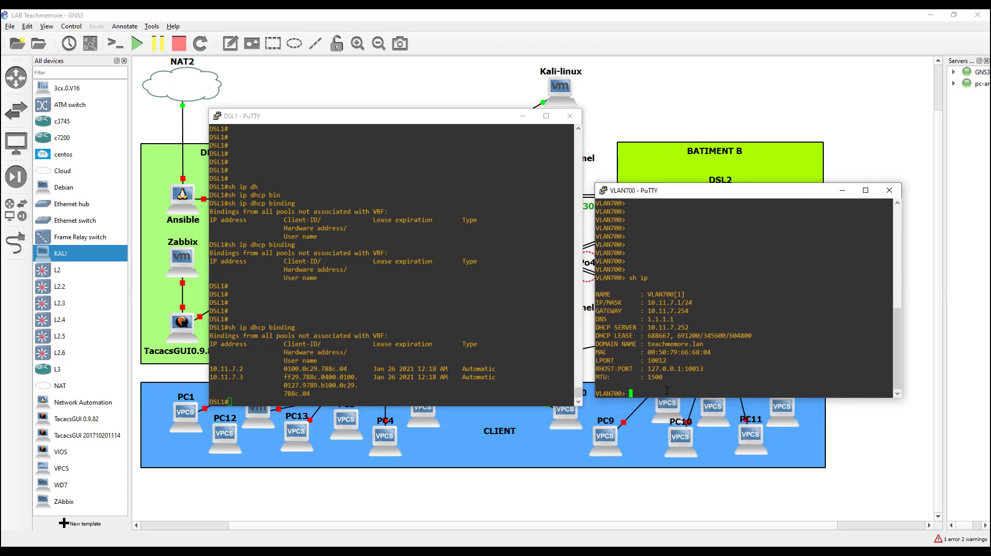
Request a new address on the VLAN700 client by running dhcp in its console
{"action": "key", "text": "Up"}
{"action": "left_click_drag", "start_coordinate": [478, 122], "coordinate": [456, 150]}
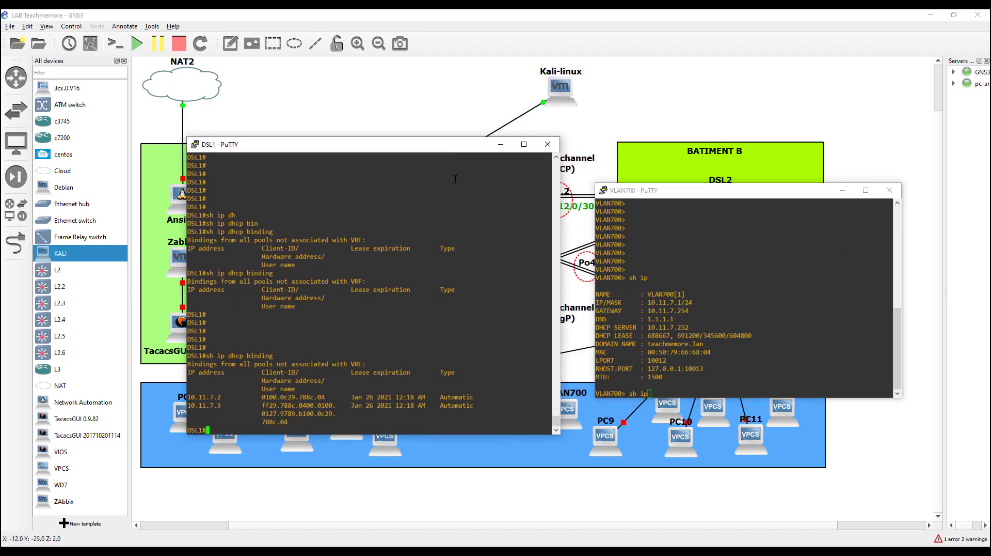
{"action": "left_click", "coordinate": [667, 395]}
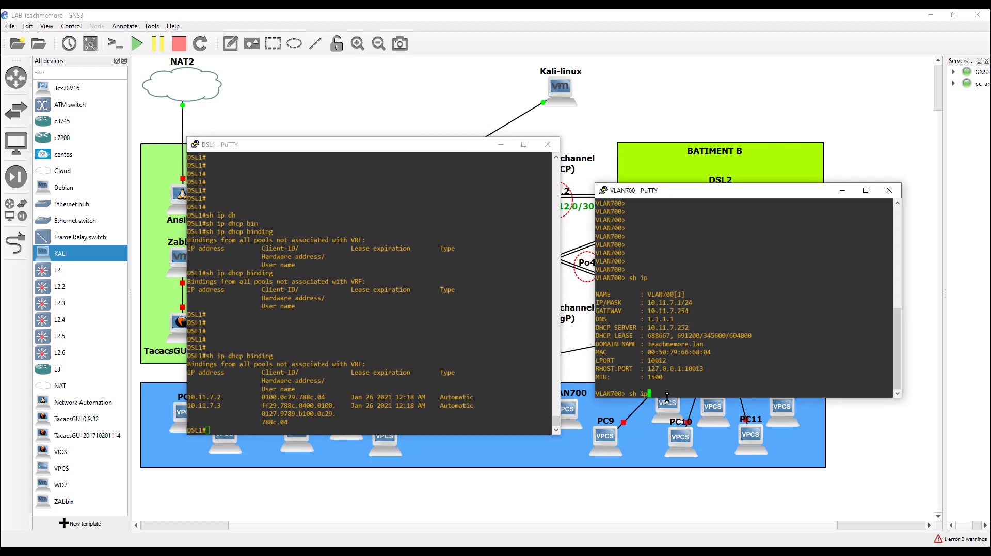
{"action": "scroll", "coordinate": [668, 393], "scroll_direction": "up", "scroll_amount": 10}
{"action": "scroll", "coordinate": [671, 392], "scroll_direction": "down", "scroll_amount": 10}
{"action": "key", "text": "BackSpace"}
{"action": "key", "text": "BackSpace"}
{"action": "key", "text": "BackSpace"}
{"action": "key", "text": "BackSpace"}
{"action": "key", "text": "BackSpace"}
{"action": "type", "text": "dhcp"}
{"action": "key", "text": "Return"}
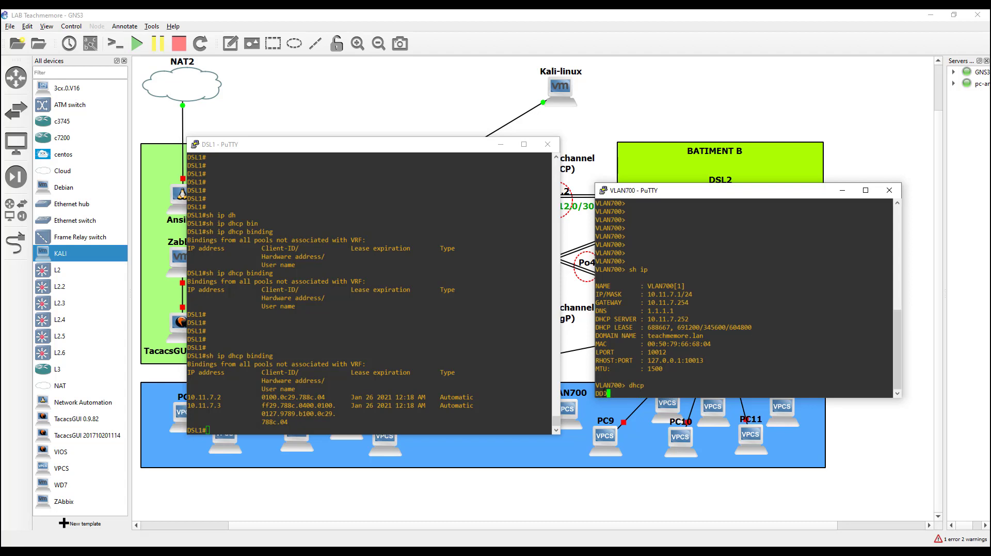
Examine the dhcp command's output on VLAN700 and compare it with the bindings listed on DSL1
{"action": "double_click", "coordinate": [602, 392]}
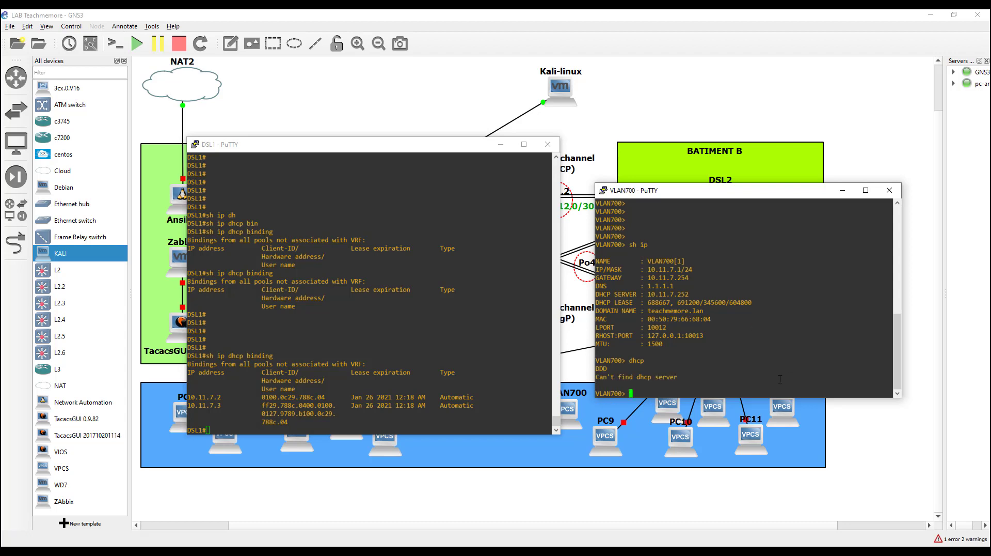
{"action": "left_click_drag", "start_coordinate": [599, 376], "coordinate": [678, 376]}
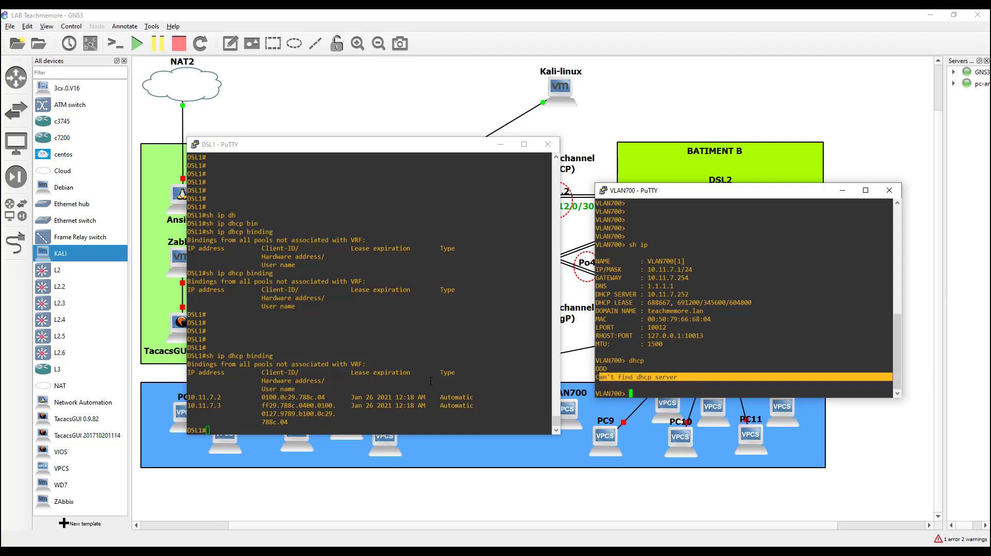
{"action": "left_click_drag", "start_coordinate": [296, 388], "coordinate": [390, 397]}
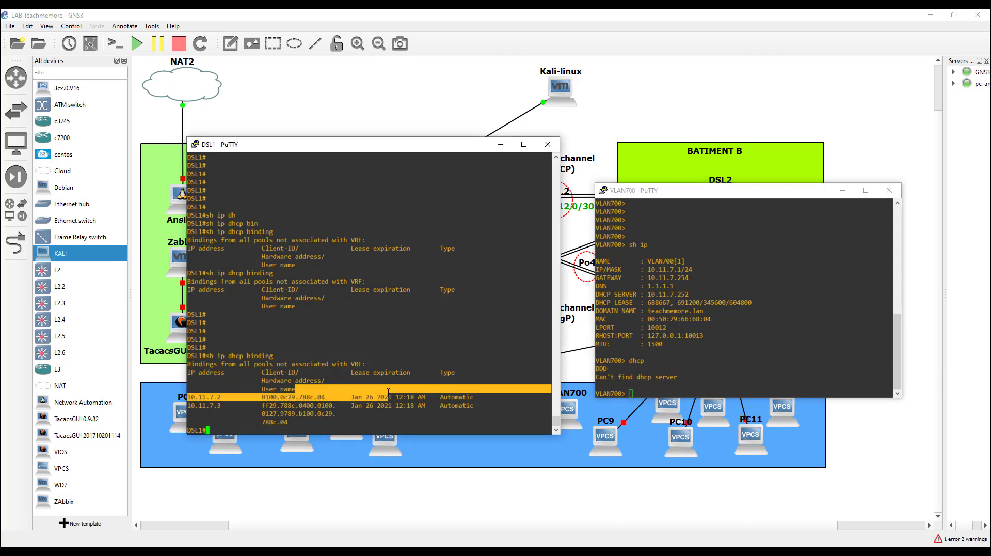
{"action": "left_click", "coordinate": [666, 369]}
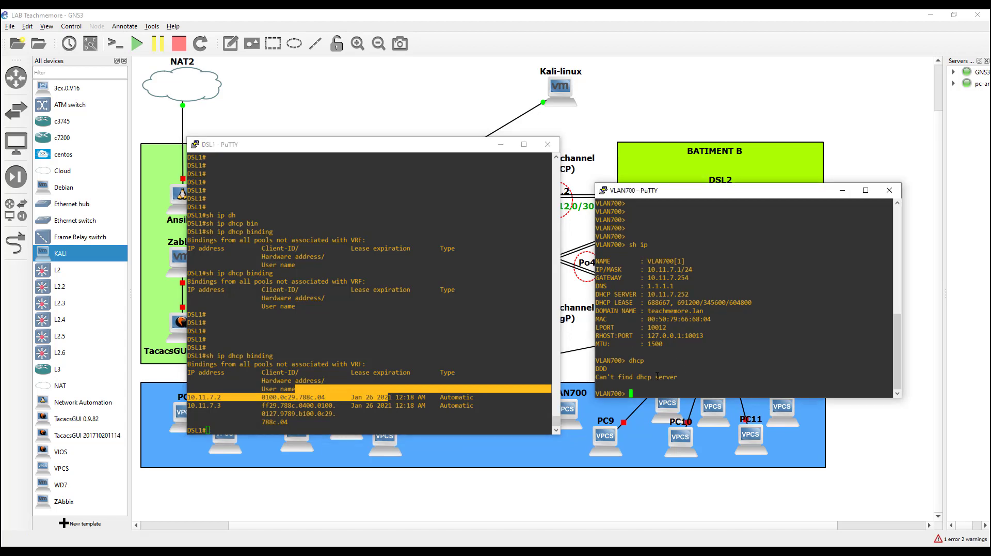
{"action": "left_click_drag", "start_coordinate": [652, 269], "coordinate": [700, 302]}
{"action": "left_click", "coordinate": [642, 381]}
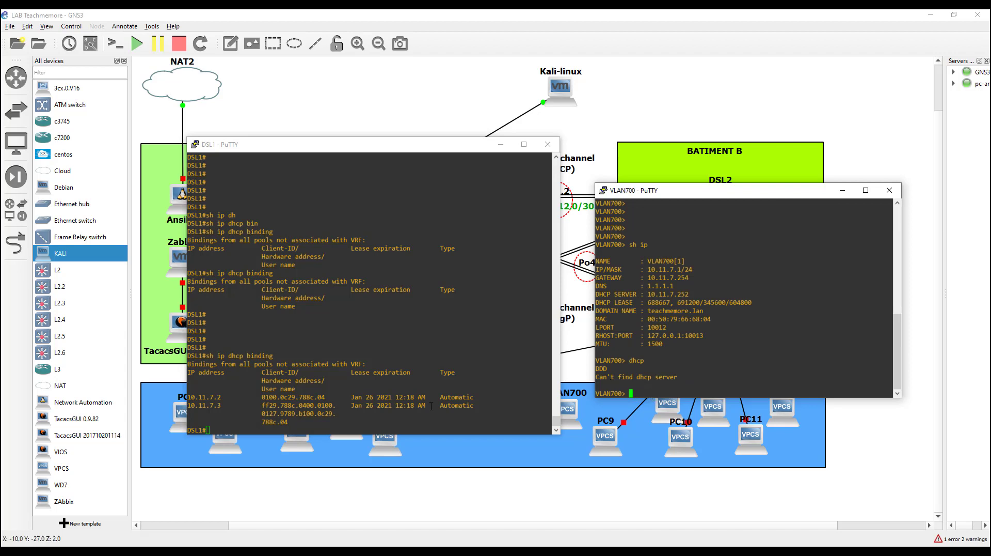
{"action": "left_click", "coordinate": [416, 405]}
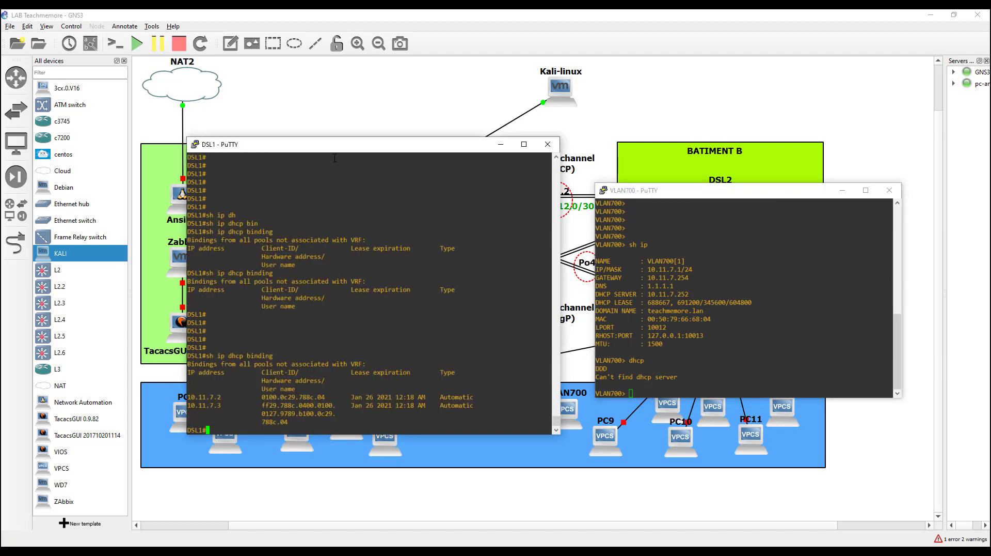
Get fresh prompt lines in the DSL1 console and enlarge its window to show more output
{"action": "left_click_drag", "start_coordinate": [341, 145], "coordinate": [348, 132]}
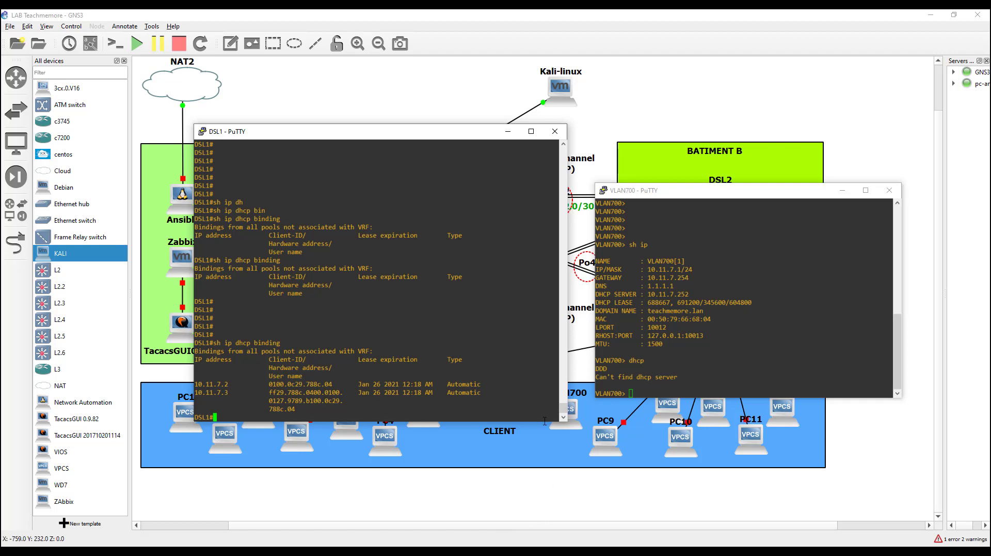
{"action": "key", "text": "alt+Tab"}
{"action": "left_click", "coordinate": [340, 516]}
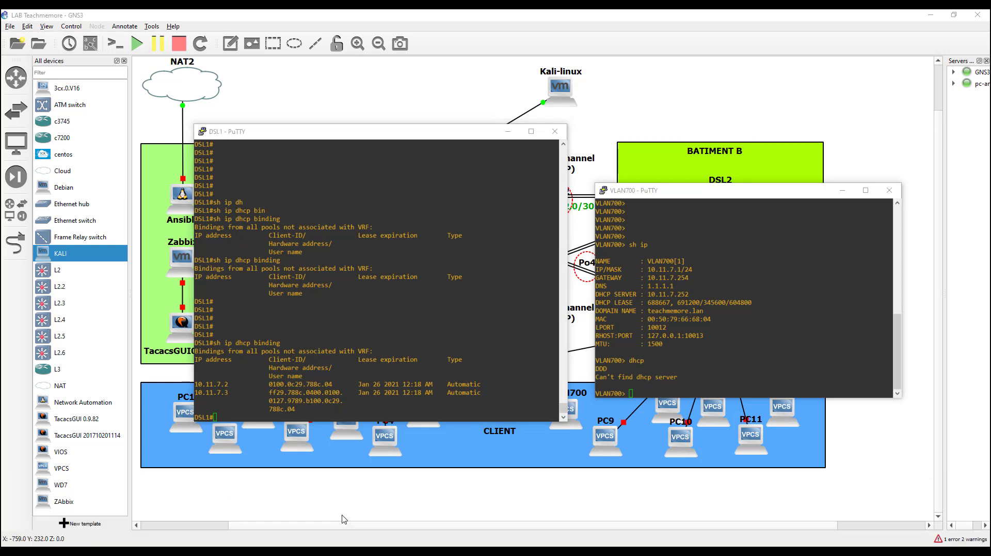
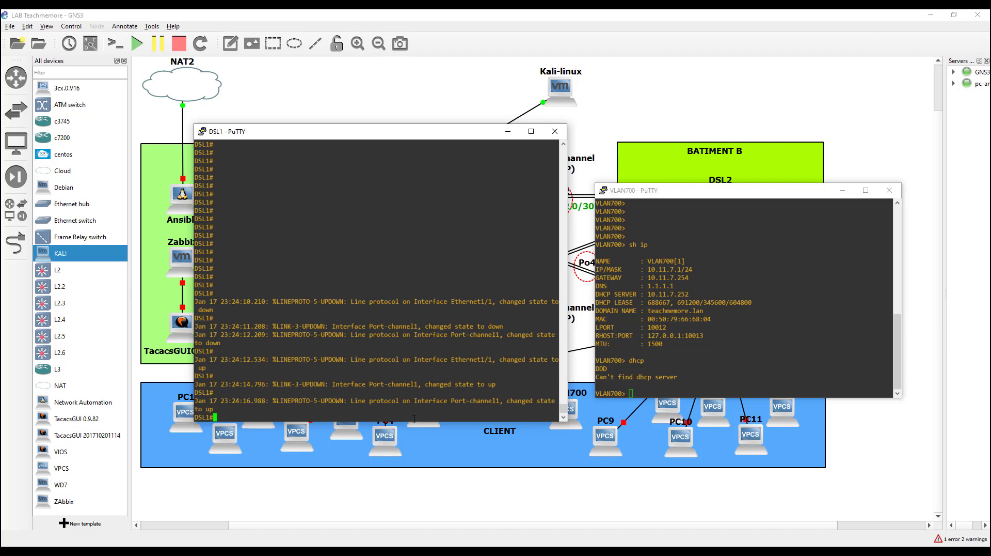
{"action": "key", "text": "Return"}
{"action": "key", "text": "Return"}
{"action": "key", "text": "Return"}
{"action": "key", "text": "Return"}
{"action": "key", "text": "Return"}
{"action": "key", "text": "Return"}
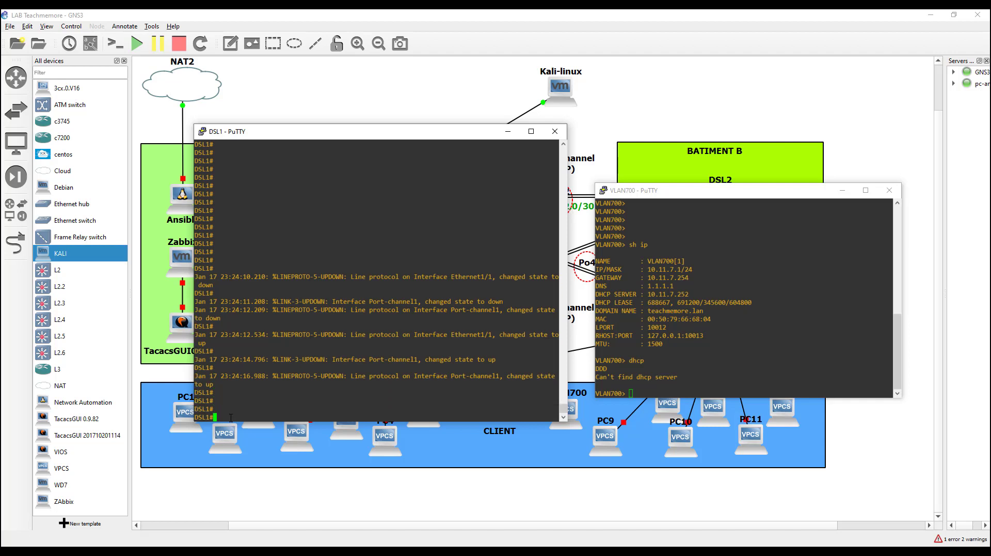
{"action": "left_click_drag", "start_coordinate": [453, 132], "coordinate": [450, 68]}
{"action": "left_click_drag", "start_coordinate": [564, 358], "coordinate": [666, 528]}
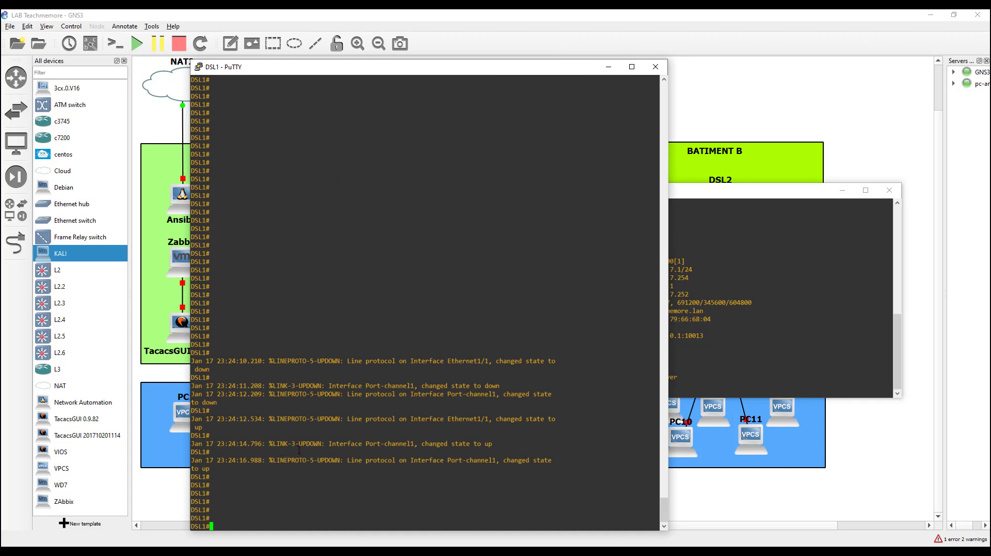
List the DHCP leases on DSL1 with sh ip dhcp binding
{"action": "type", "text": "sh ip dh"}
{"action": "key", "text": "Tab"}
{"action": "type", "text": "bin"}
{"action": "key", "text": "Tab"}
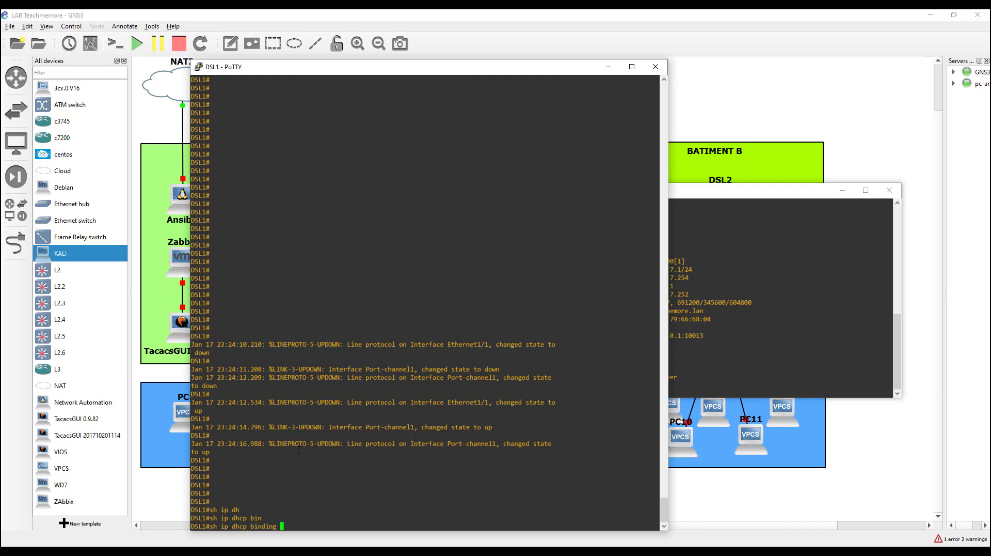
{"action": "key", "text": "Return"}
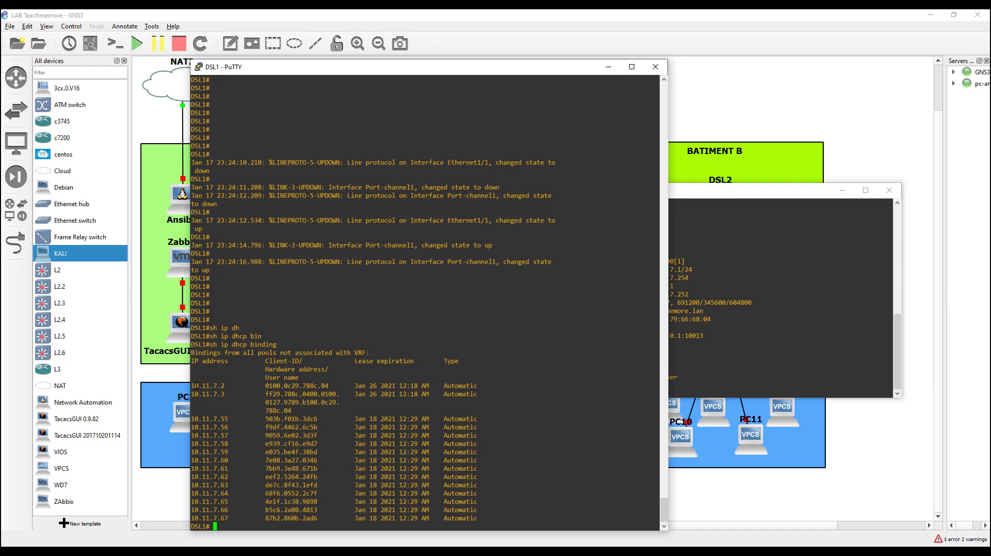
Examine the IP addresses, client IDs and lease expiration times of the bindings on DSL1 from 10.11.7.55 onward
{"action": "left_click_drag", "start_coordinate": [197, 385], "coordinate": [400, 525]}
{"action": "left_click", "coordinate": [415, 487]}
{"action": "left_click_drag", "start_coordinate": [358, 436], "coordinate": [411, 460]}
{"action": "left_click_drag", "start_coordinate": [194, 419], "coordinate": [410, 418]}
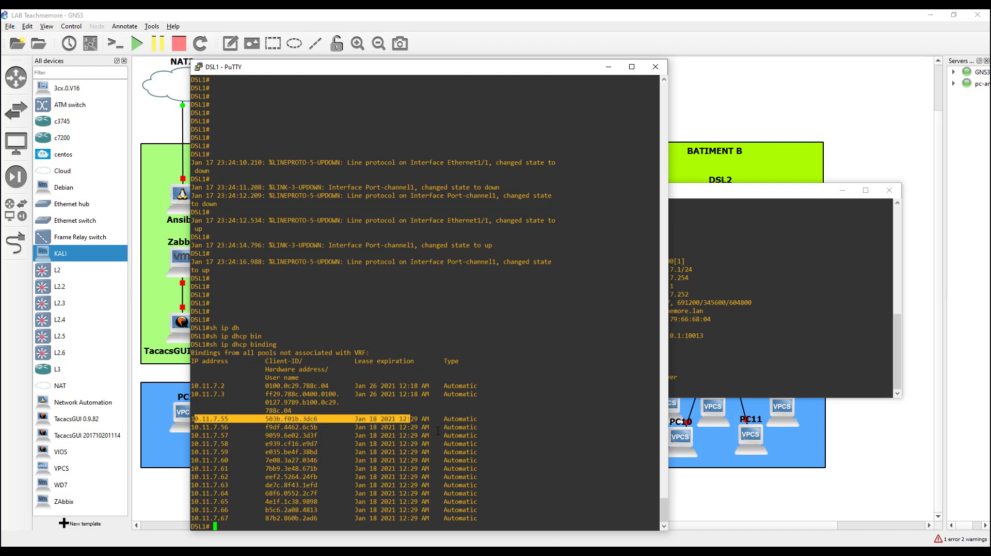
{"action": "left_click", "coordinate": [400, 432]}
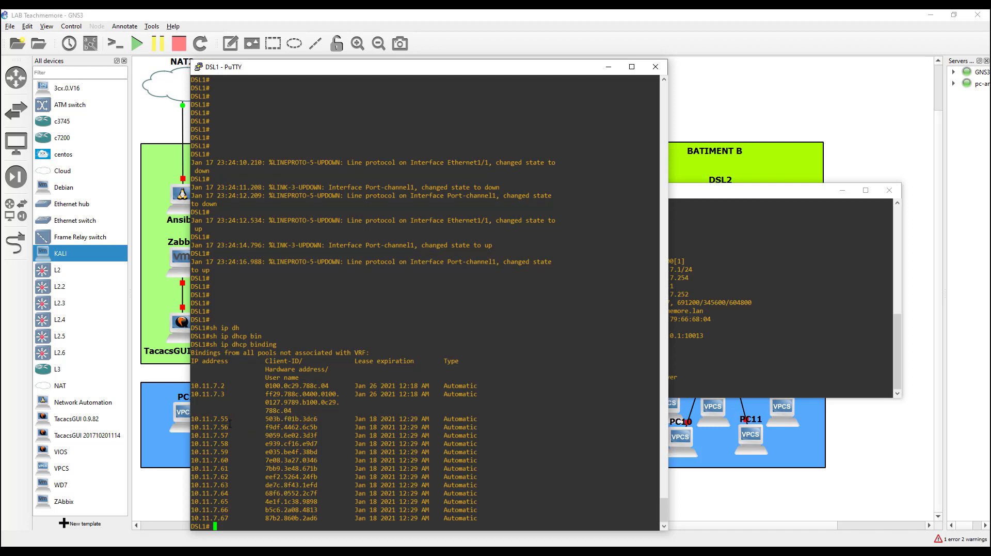
{"action": "left_click_drag", "start_coordinate": [199, 418], "coordinate": [405, 419]}
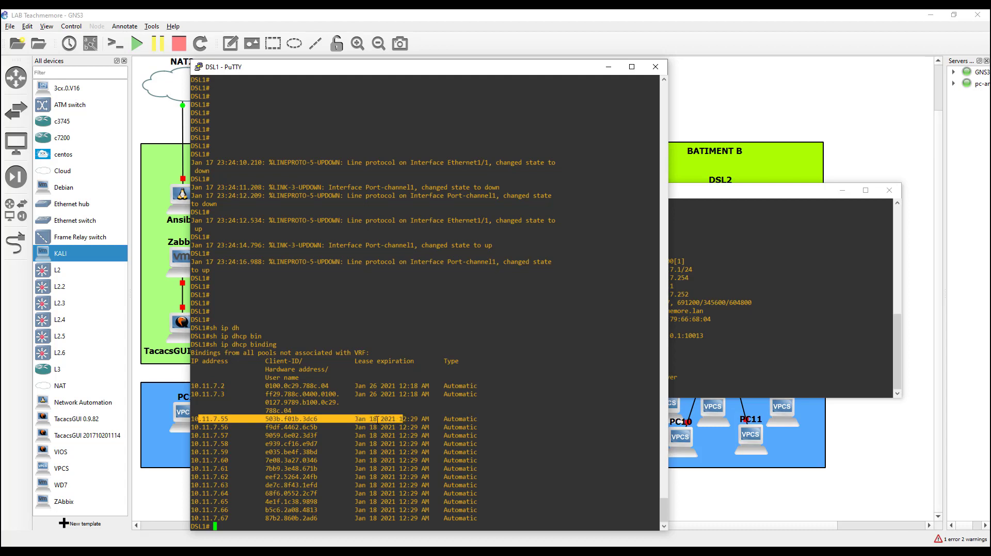
{"action": "left_click", "coordinate": [380, 420]}
{"action": "left_click_drag", "start_coordinate": [382, 419], "coordinate": [427, 419]}
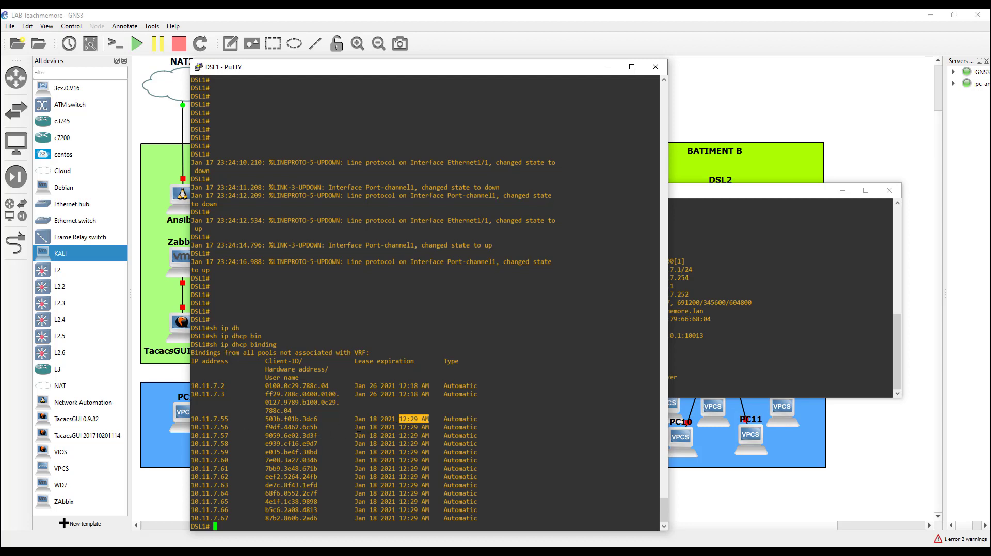
{"action": "left_click_drag", "start_coordinate": [356, 427], "coordinate": [359, 461]}
{"action": "left_click_drag", "start_coordinate": [195, 442], "coordinate": [192, 419]}
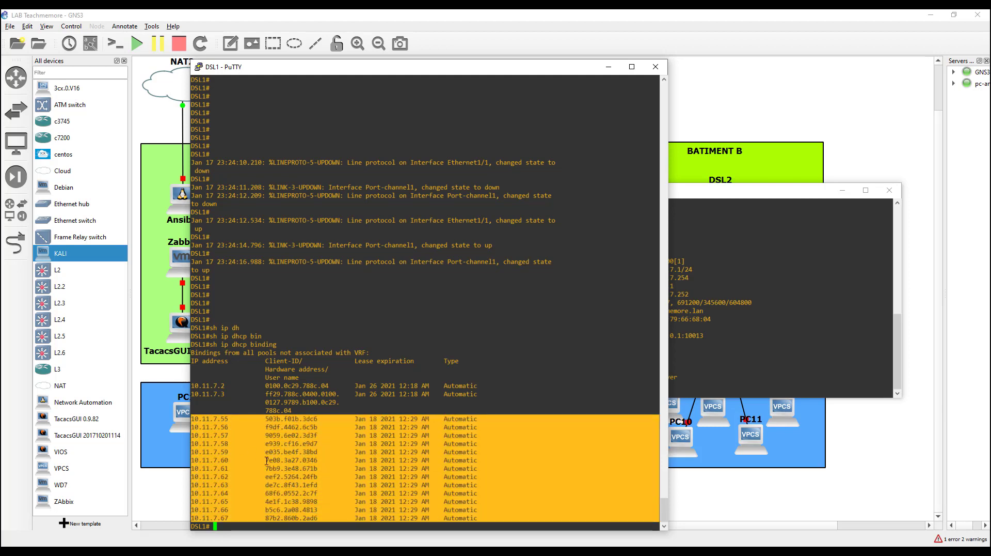
{"action": "left_click", "coordinate": [234, 523]}
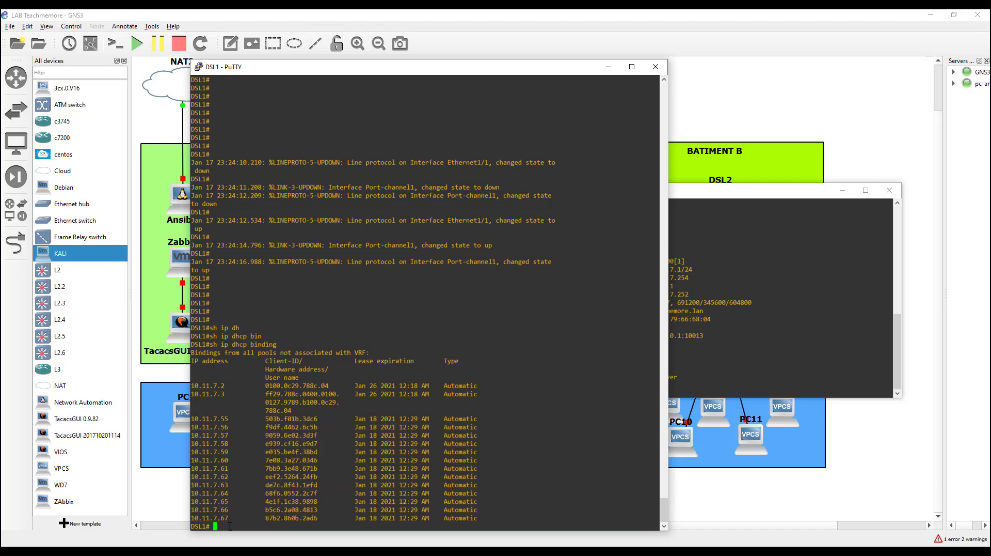
Move the DSL1 console up slightly and rerun sh ip dhcp binding to refresh the lease list
{"action": "left_click_drag", "start_coordinate": [374, 68], "coordinate": [374, 51]}
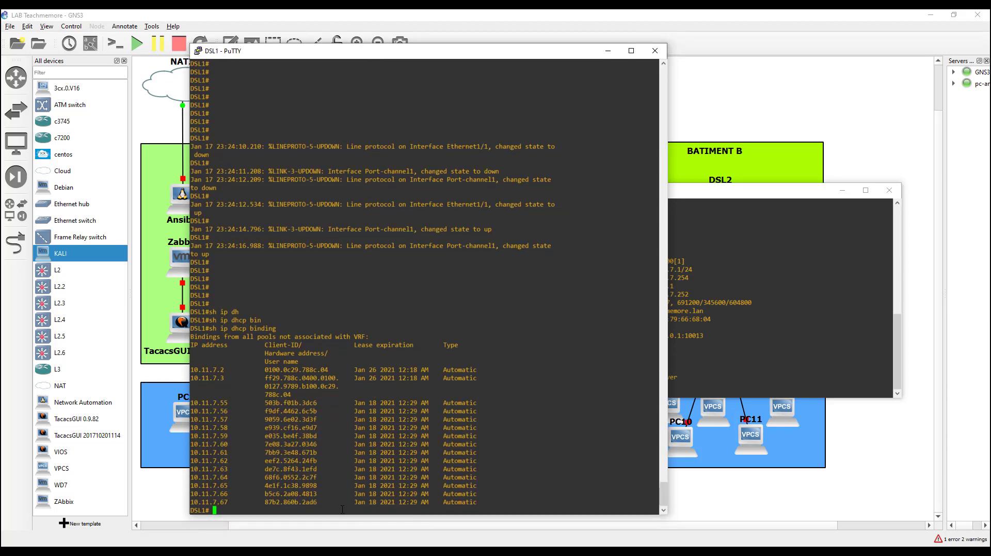
{"action": "key", "text": "Up"}
{"action": "key", "text": "Return"}
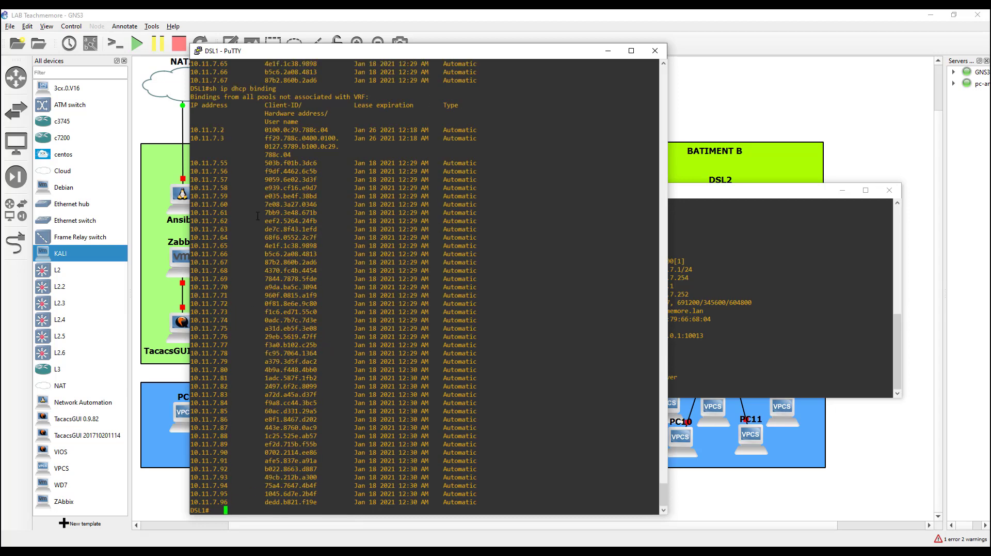
Examine the refreshed binding list on DSL1 for leases handed out since the previous listing, alongside the VLAN700 console
{"action": "left_click_drag", "start_coordinate": [197, 166], "coordinate": [229, 508]}
{"action": "left_click", "coordinate": [252, 512]}
{"action": "left_click_drag", "start_coordinate": [487, 502], "coordinate": [209, 171]}
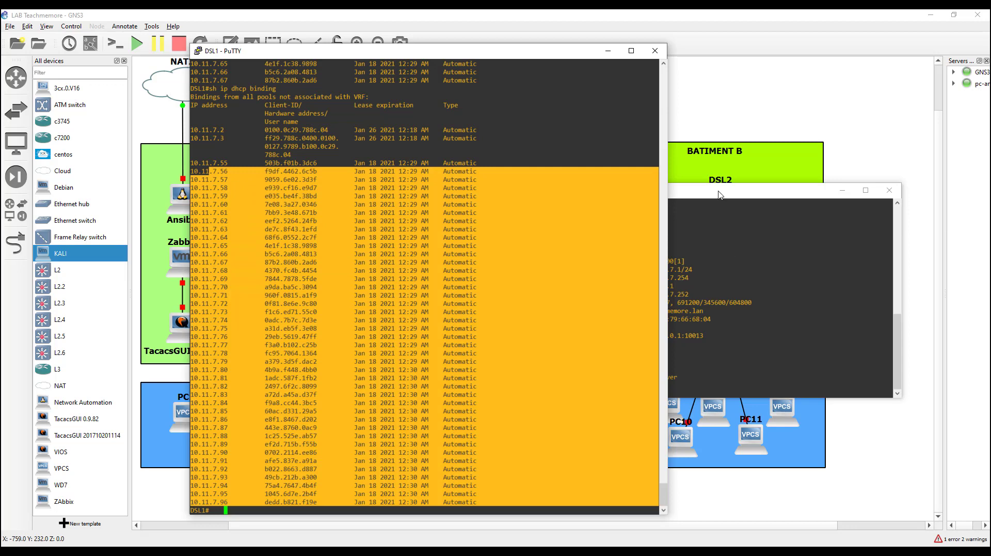
{"action": "left_click_drag", "start_coordinate": [722, 192], "coordinate": [742, 190]}
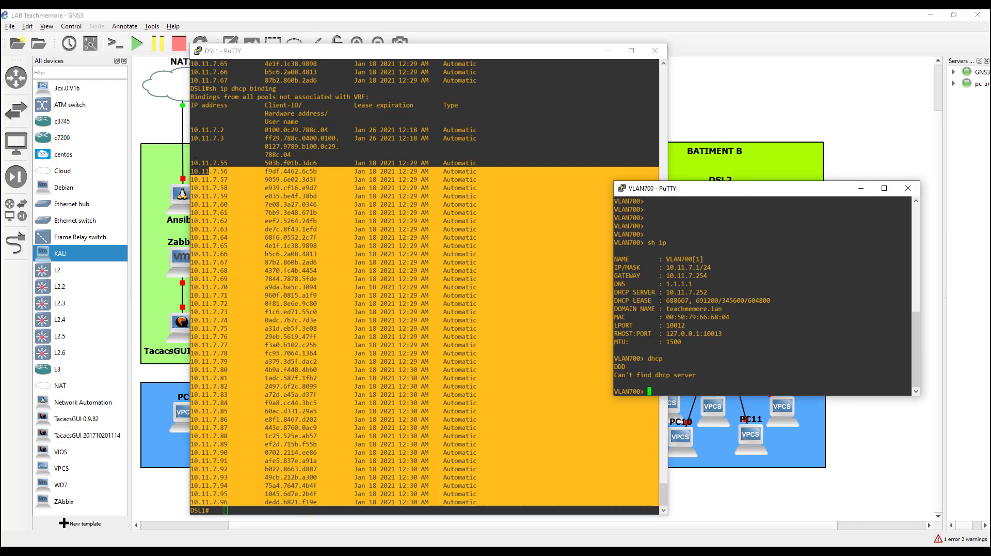
{"action": "left_click_drag", "start_coordinate": [196, 161], "coordinate": [228, 231]}
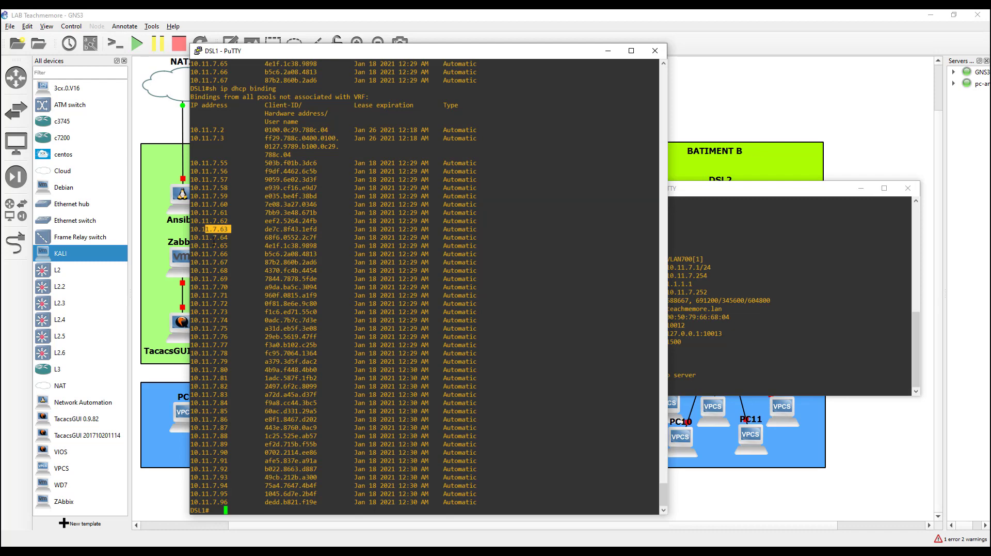
{"action": "left_click", "coordinate": [227, 231]}
{"action": "left_click_drag", "start_coordinate": [206, 270], "coordinate": [243, 279]}
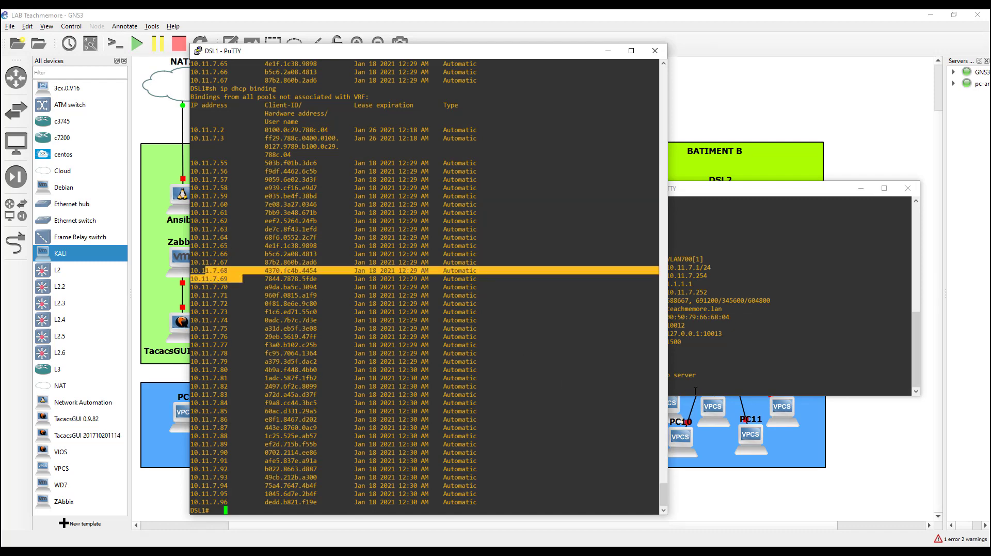
Recheck the VLAN700 console and rerun sh ip dhcp binding on DSL1, highlighting the last address in the list
{"action": "left_click_drag", "start_coordinate": [698, 384], "coordinate": [693, 382]}
{"action": "scroll", "coordinate": [402, 366], "scroll_direction": "up", "scroll_amount": 1}
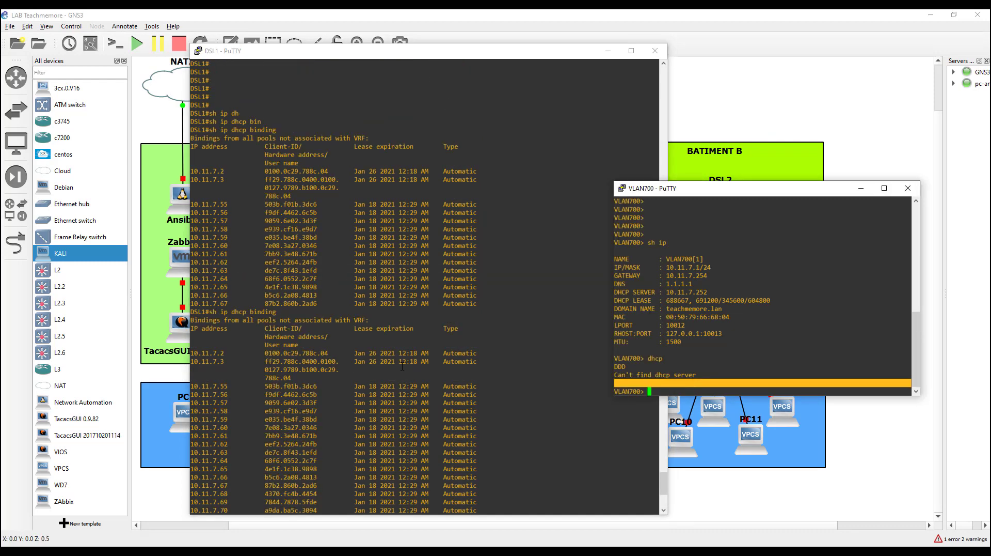
{"action": "double_click", "coordinate": [652, 390]}
{"action": "scroll", "coordinate": [248, 266], "scroll_direction": "down", "scroll_amount": 9}
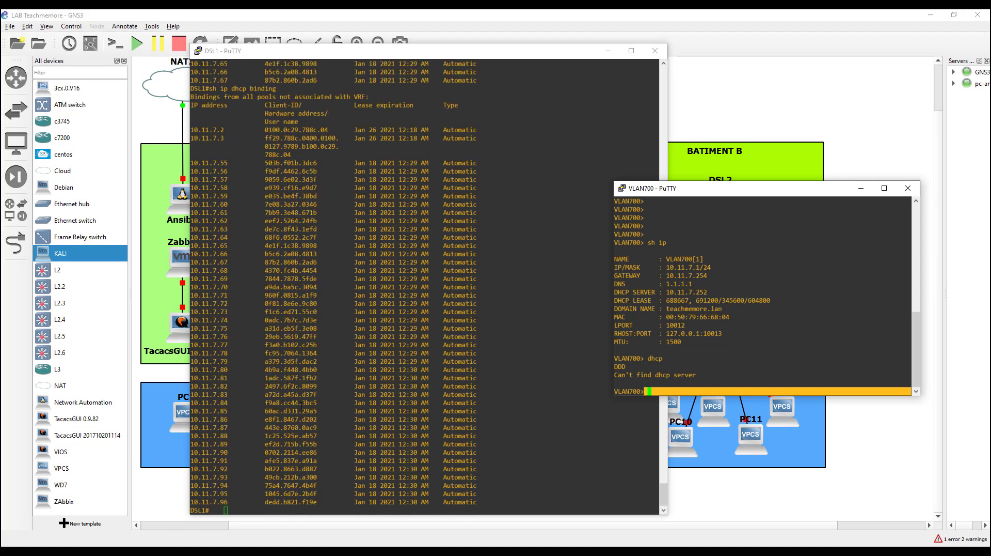
{"action": "left_click", "coordinate": [303, 467]}
{"action": "key", "text": "Return"}
{"action": "key", "text": "Return"}
{"action": "key", "text": "Up"}
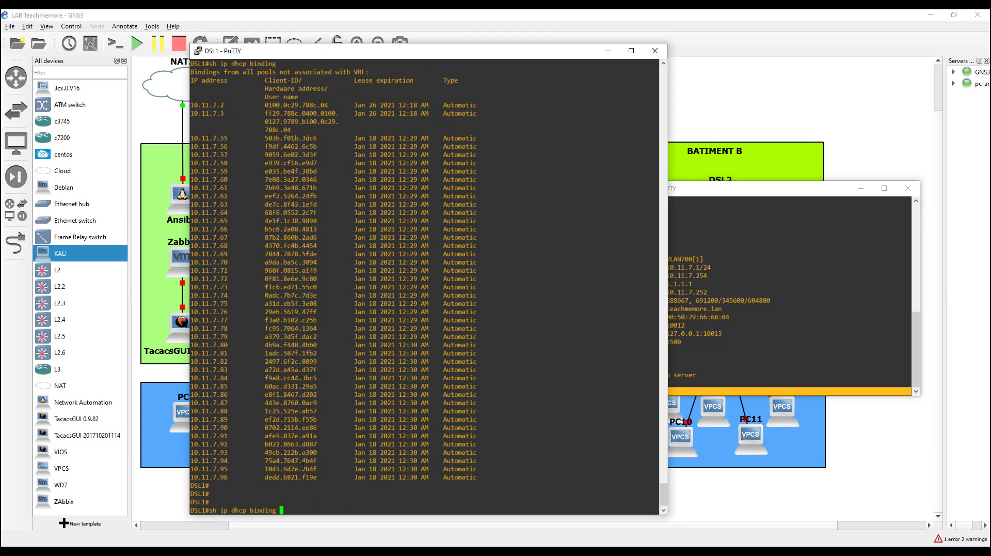
{"action": "key", "text": "Return"}
{"action": "key", "text": "space"}
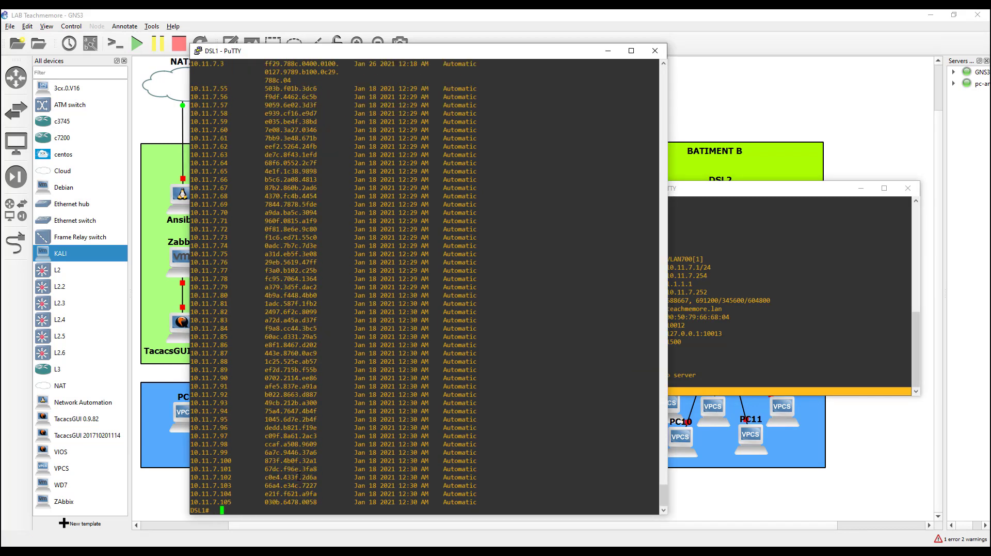
{"action": "left_click_drag", "start_coordinate": [199, 502], "coordinate": [249, 501]}
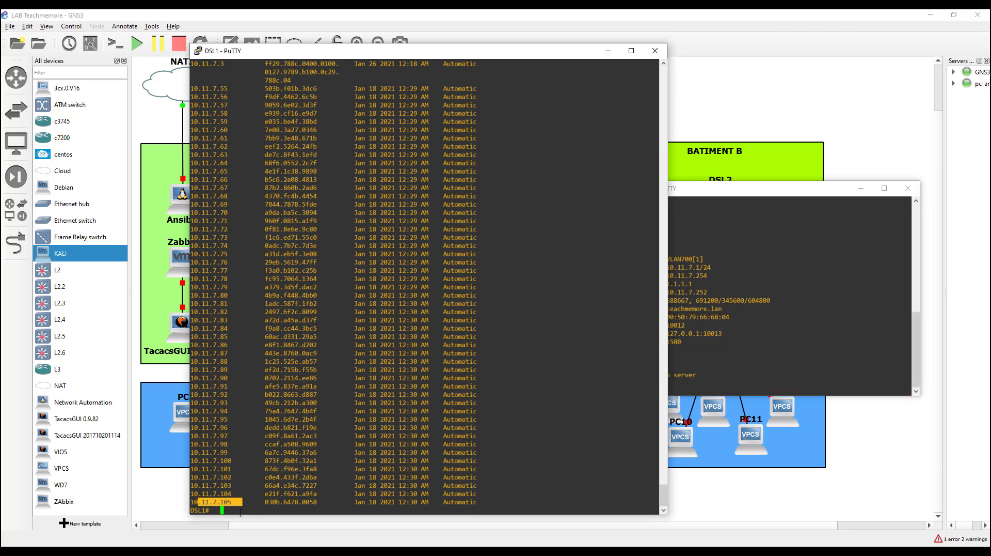
Repeat sh ip dhcp binding on DSL1 and page through to the end of the lease list
{"action": "left_click", "coordinate": [240, 512]}
{"action": "key", "text": "Up"}
{"action": "key", "text": "Return"}
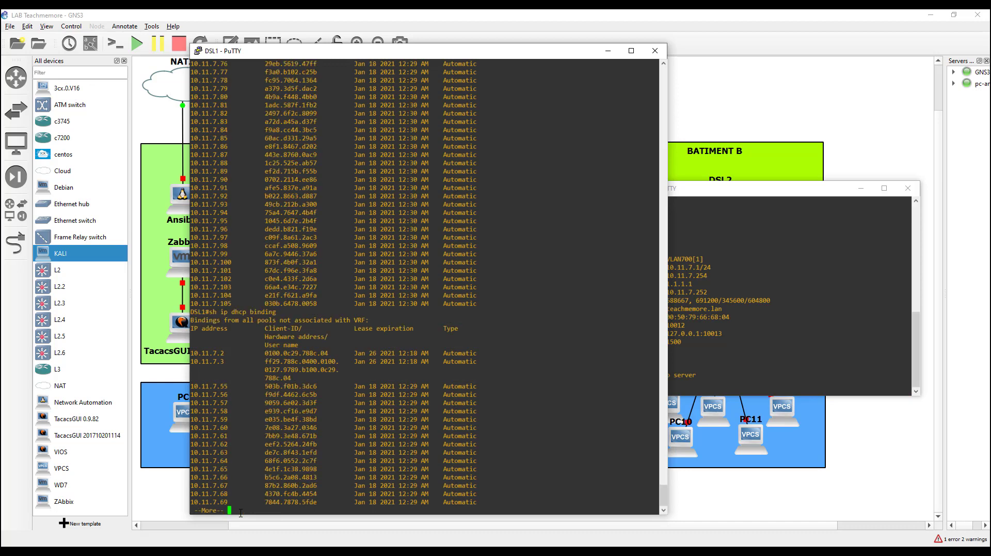
{"action": "key", "text": "space"}
{"action": "key", "text": "space"}
{"action": "key", "text": "space"}
{"action": "key", "text": "space"}
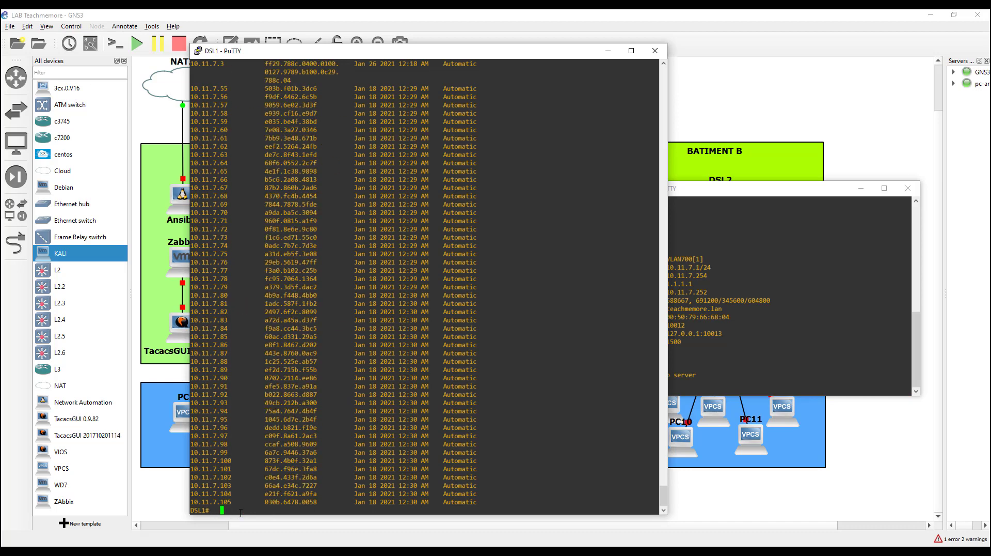
Space out the DSL1 console with blank prompts and list the DHCP bindings once more to check for additional leases
{"action": "key", "text": "Return"}
{"action": "key", "text": "Return"}
{"action": "key", "text": "Return"}
{"action": "key", "text": "Return"}
{"action": "key", "text": "Return"}
{"action": "key", "text": "Return"}
{"action": "key", "text": "Return"}
{"action": "key", "text": "Return"}
{"action": "key", "text": "Return"}
{"action": "key", "text": "Return"}
{"action": "key", "text": "Return"}
{"action": "key", "text": "Return"}
{"action": "key", "text": "Return"}
{"action": "key", "text": "Return"}
{"action": "key", "text": "Up"}
{"action": "key", "text": "Return"}
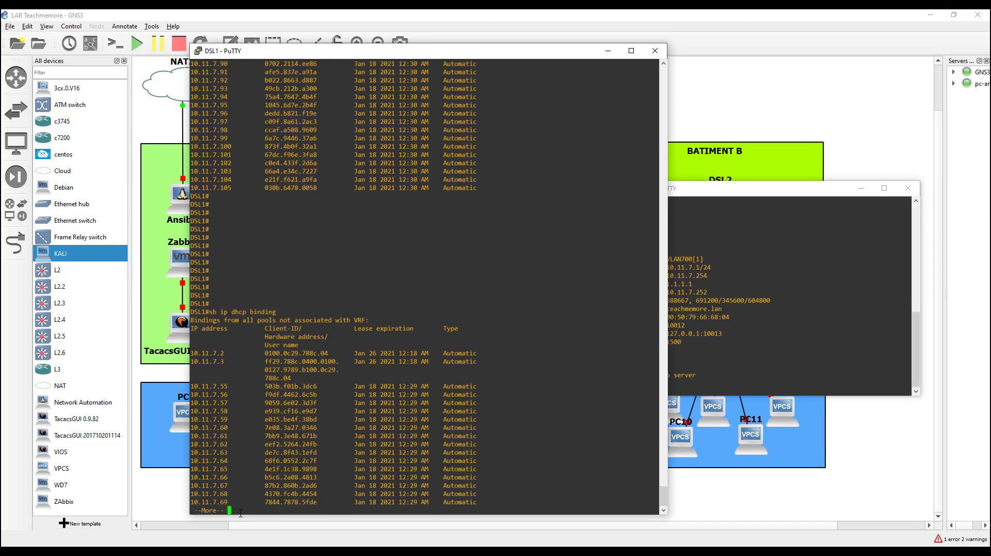
{"action": "key", "text": "space"}
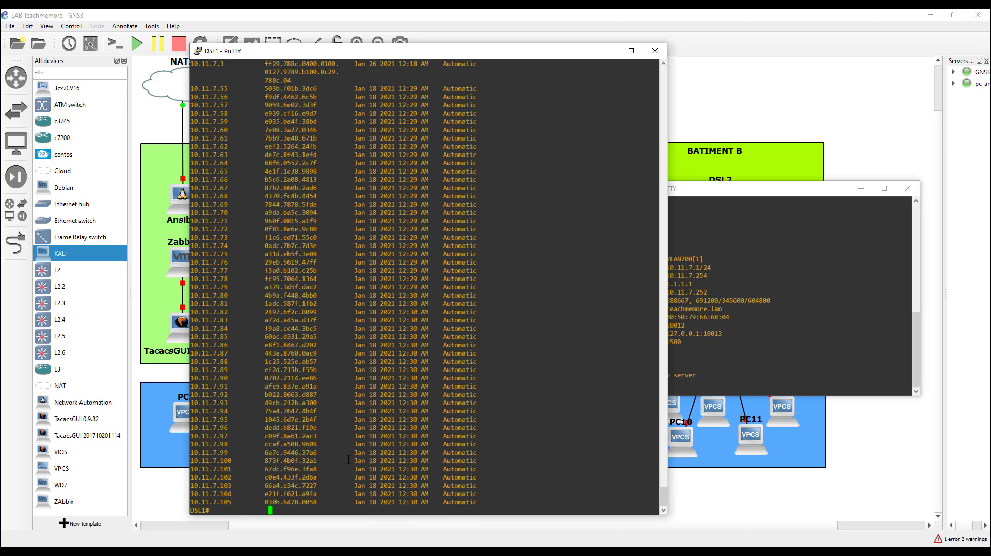
Clear all DHCP leases on DSL1 with clear ip dhcp binding *
{"action": "type", "text": "cle"}
{"action": "key", "text": "Tab"}
{"action": "type", "text": "ip"}
{"action": "key", "text": "Tab"}
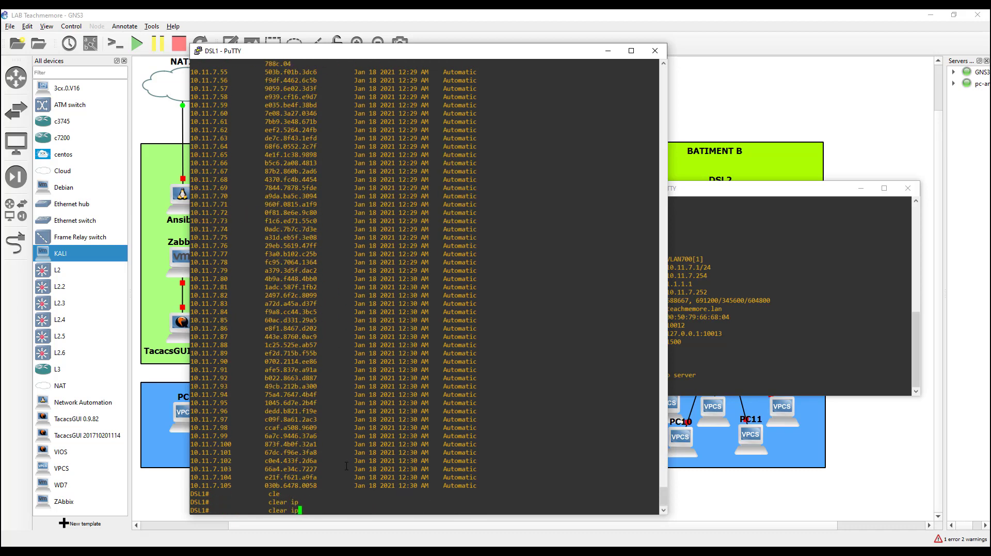
{"action": "type", "text": "dh"}
{"action": "key", "text": "Tab"}
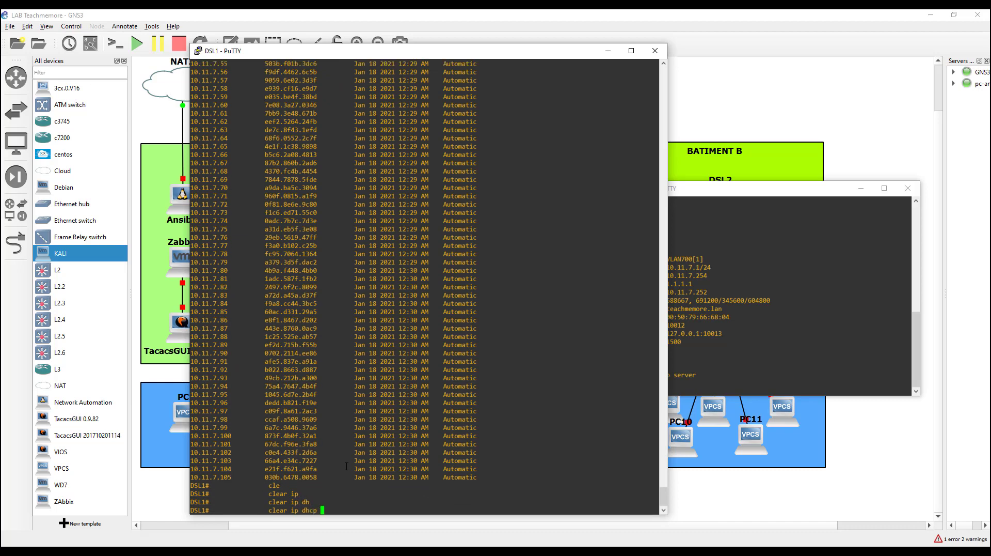
{"action": "type", "text": "b"}
{"action": "key", "text": "BackSpace"}
{"action": "type", "text": "bi"}
{"action": "key", "text": "Tab"}
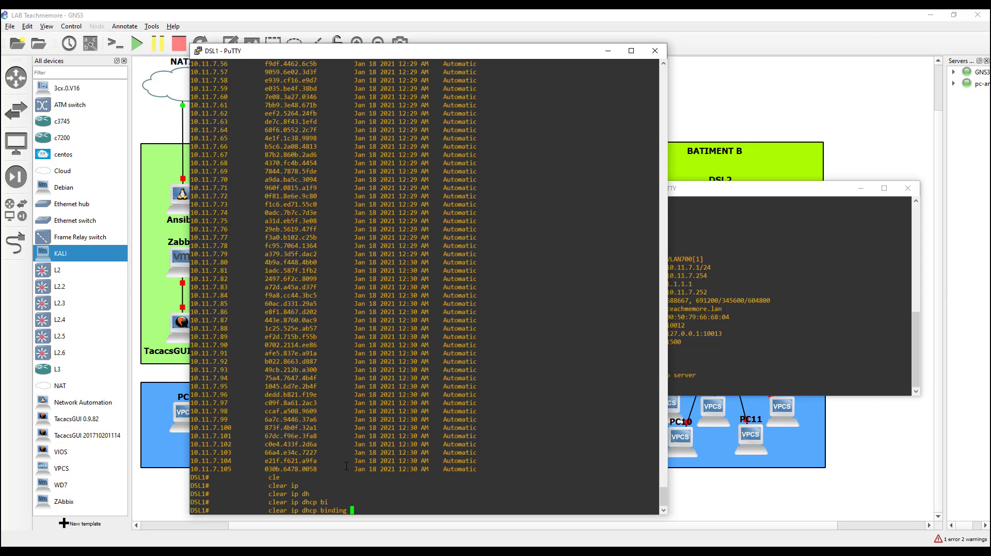
{"action": "type", "text": "*"}
{"action": "key", "text": "Return"}
{"action": "key", "text": "Return"}
{"action": "key", "text": "Return"}
{"action": "key", "text": "Return"}
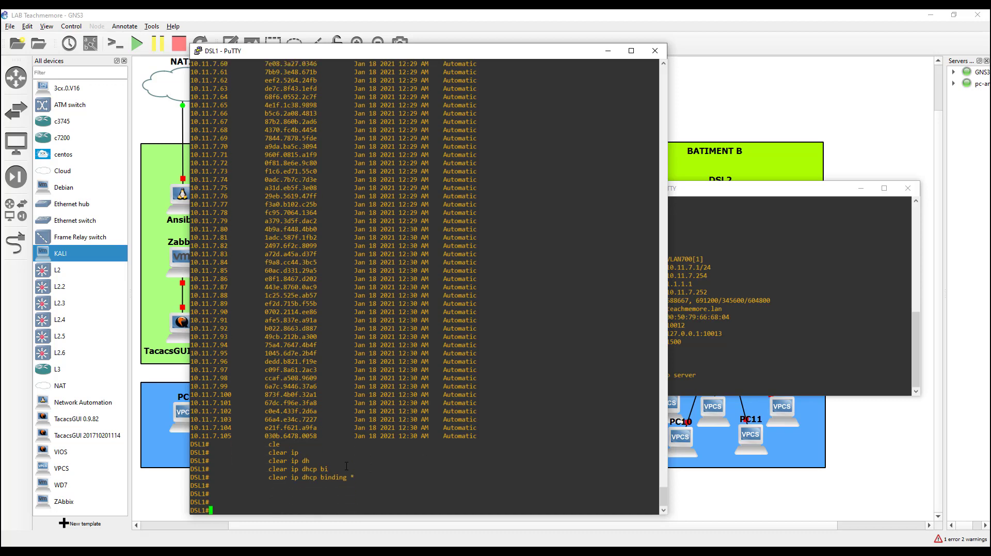
Run sh ip dhcp binding on DSL1 below a block of blank prompts and highlight the table to verify the clearing
{"action": "key", "text": "Return"}
{"action": "key", "text": "Return"}
{"action": "key", "text": "Return"}
{"action": "key", "text": "Return"}
{"action": "key", "text": "Return"}
{"action": "key", "text": "Return"}
{"action": "key", "text": "Return"}
{"action": "key", "text": "Return"}
{"action": "key", "text": "Return"}
{"action": "key", "text": "Return"}
{"action": "key", "text": "Return"}
{"action": "key", "text": "Return"}
{"action": "key", "text": "Return"}
{"action": "key", "text": "Return"}
{"action": "key", "text": "Return"}
{"action": "key", "text": "Return"}
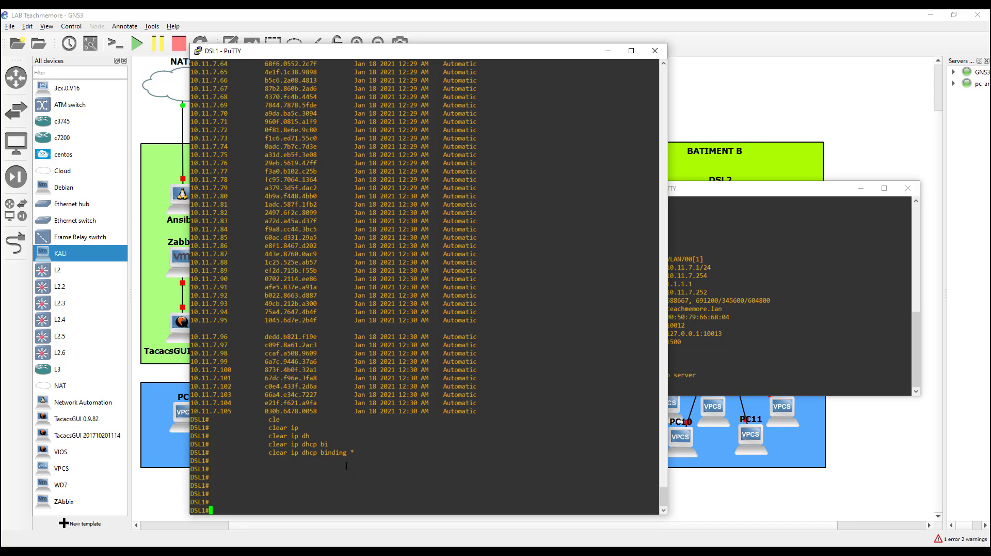
{"action": "key", "text": "Up"}
{"action": "key", "text": "Up"}
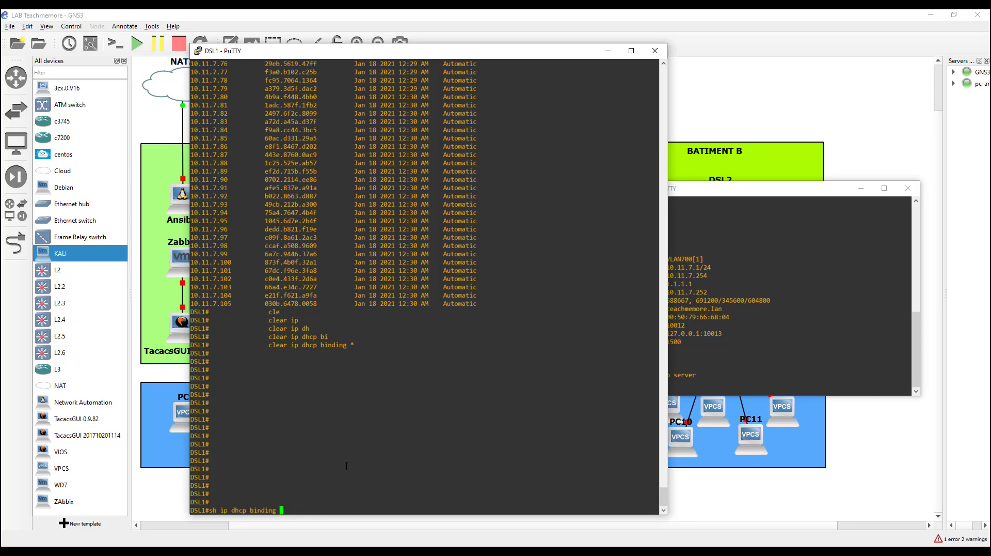
{"action": "key", "text": "Return"}
{"action": "left_click_drag", "start_coordinate": [338, 511], "coordinate": [200, 485]}
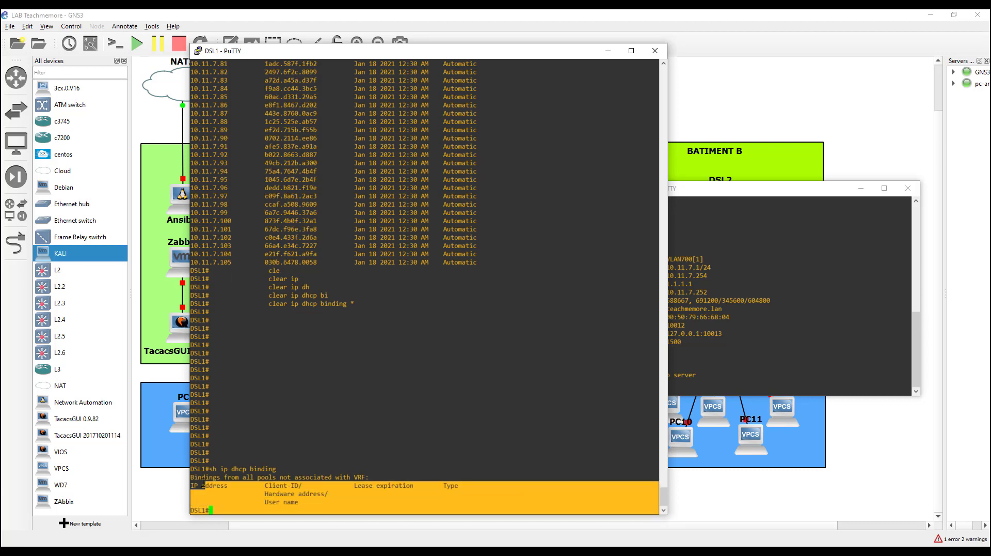
Request a new address for the VLAN700 client by rerunning the dhcp command in its console
{"action": "left_click", "coordinate": [790, 363]}
{"action": "key", "text": "Up"}
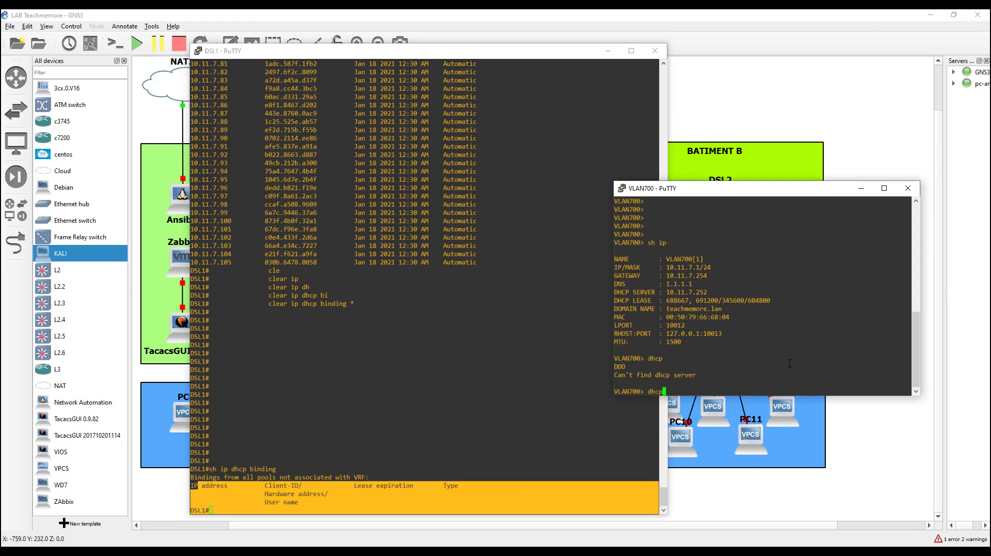
{"action": "key", "text": "Return"}
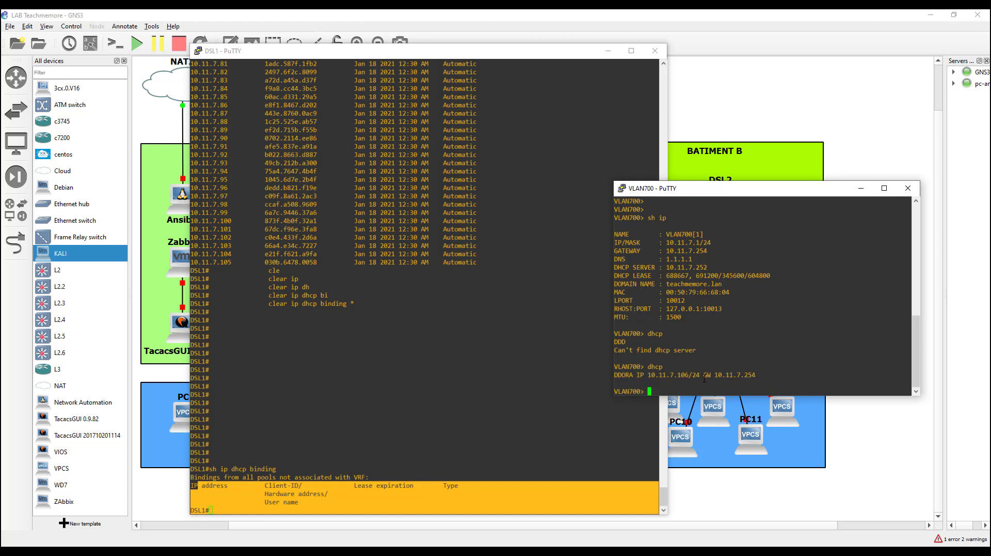
List the DHCP bindings on DSL1 again and highlight the VLAN700 client's new lease
{"action": "left_click", "coordinate": [404, 497]}
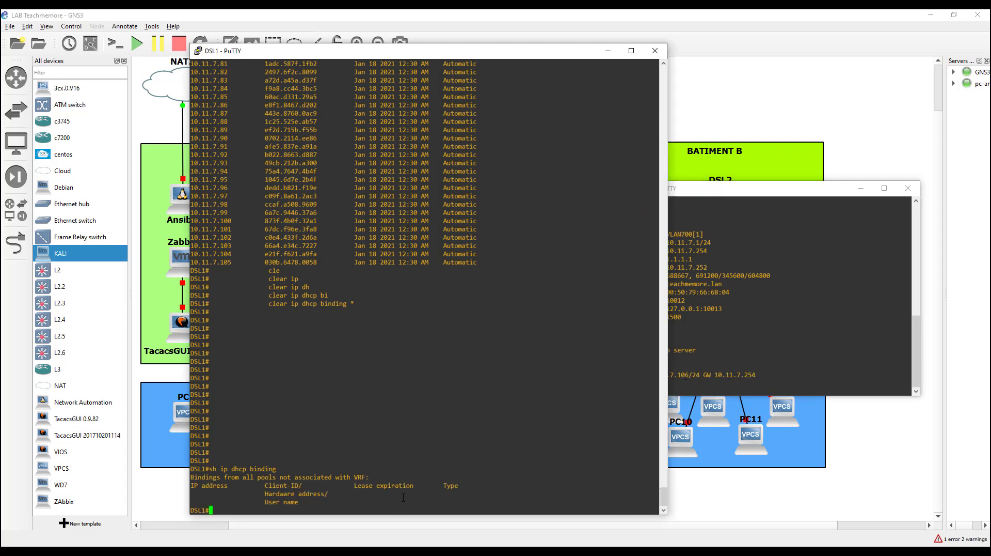
{"action": "key", "text": "Up"}
{"action": "key", "text": "Return"}
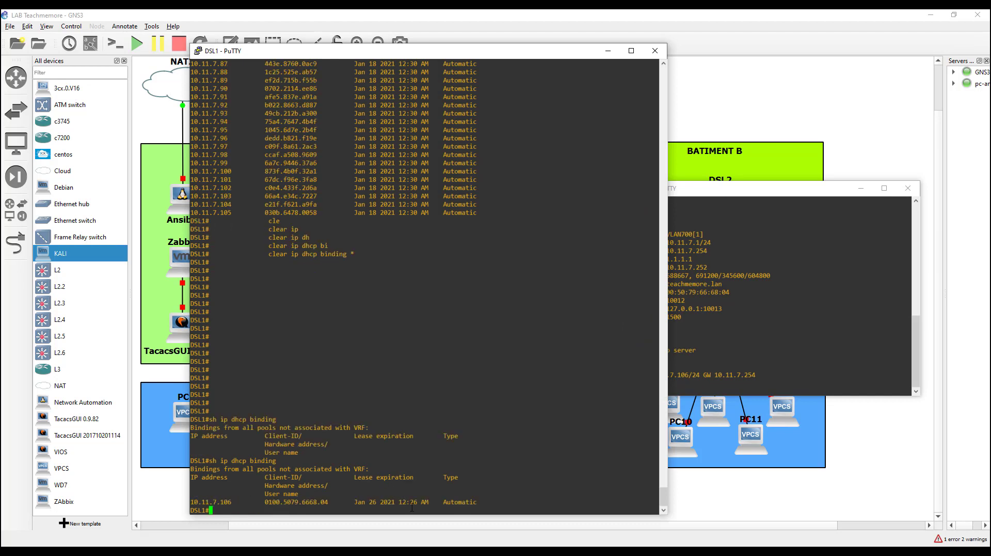
{"action": "double_click", "coordinate": [215, 501]}
{"action": "left_click_drag", "start_coordinate": [235, 212], "coordinate": [194, 212]}
{"action": "double_click", "coordinate": [225, 501]}
{"action": "triple_click", "coordinate": [723, 343]}
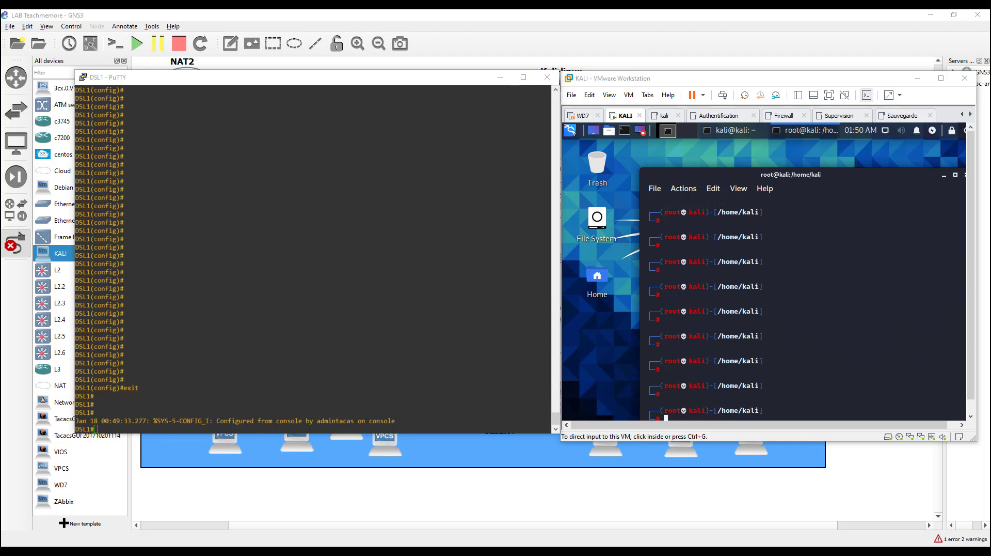
Enter configuration mode on DSL1 with conf t and enable DHCP snooping globally with ip dhcp snooping
{"action": "left_click", "coordinate": [117, 428]}
{"action": "type", "text": "conf t"}
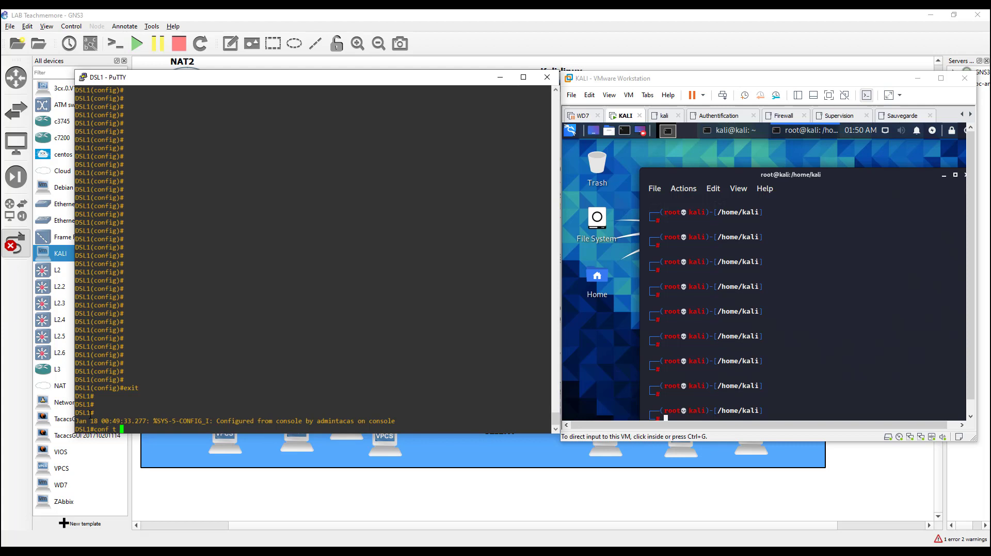
{"action": "key", "text": "Return"}
{"action": "type", "text": "ip dh"}
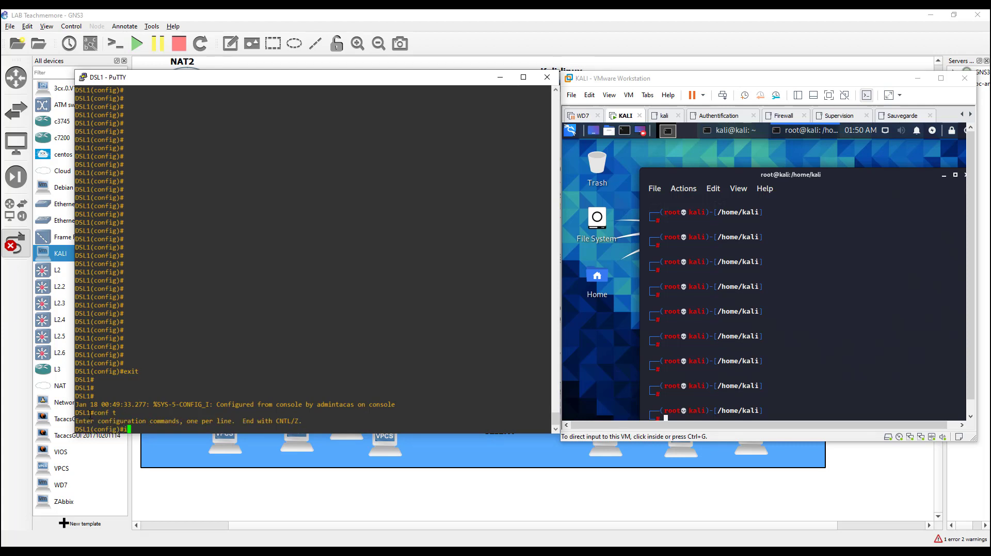
{"action": "key", "text": "Tab"}
{"action": "type", "text": "s"}
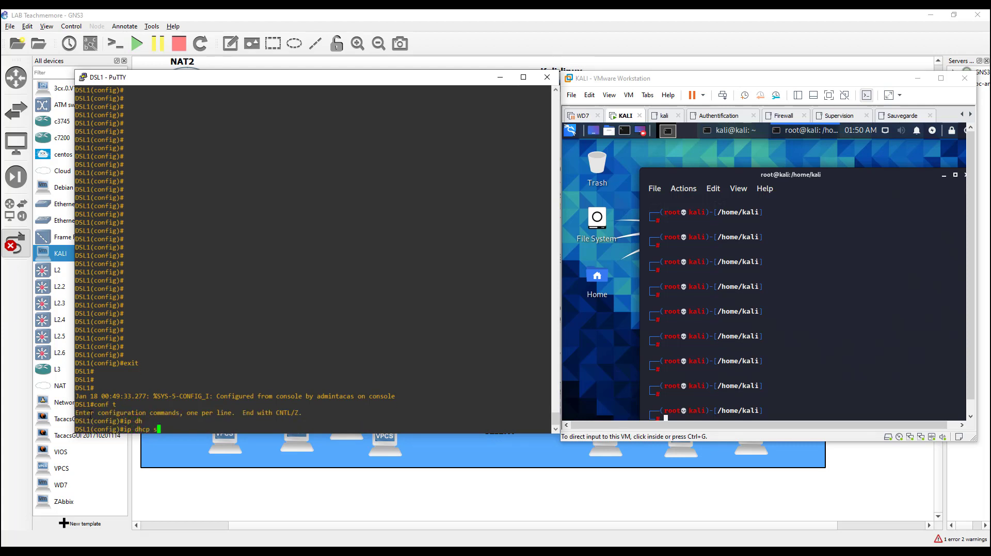
{"action": "type", "text": "no"}
{"action": "key", "text": "Tab"}
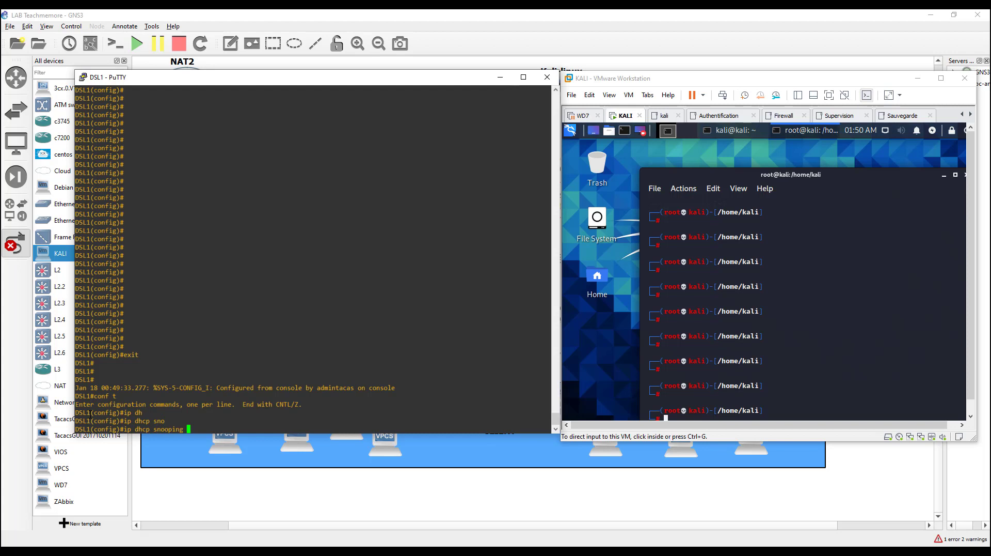
{"action": "key", "text": "Return"}
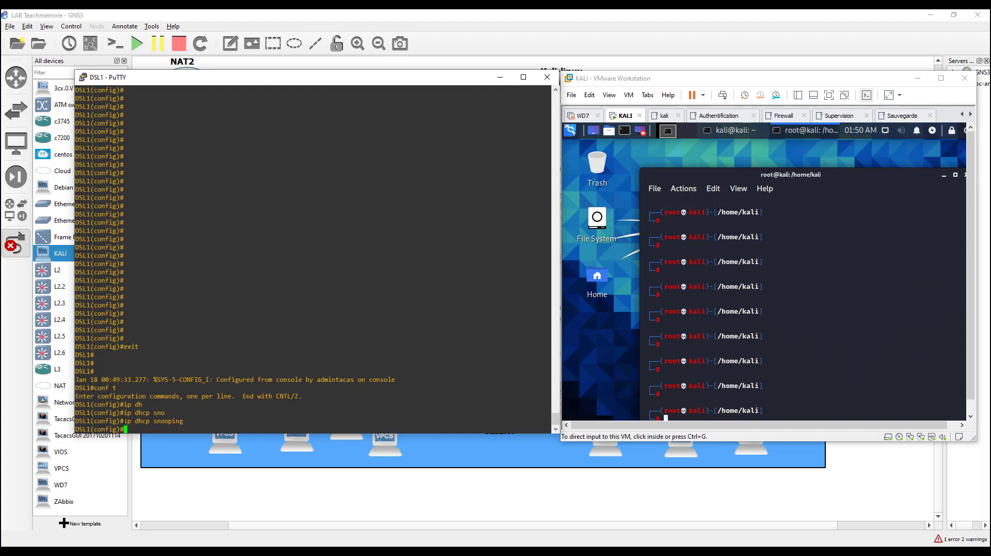
{"action": "left_click_drag", "start_coordinate": [124, 421], "coordinate": [182, 421]}
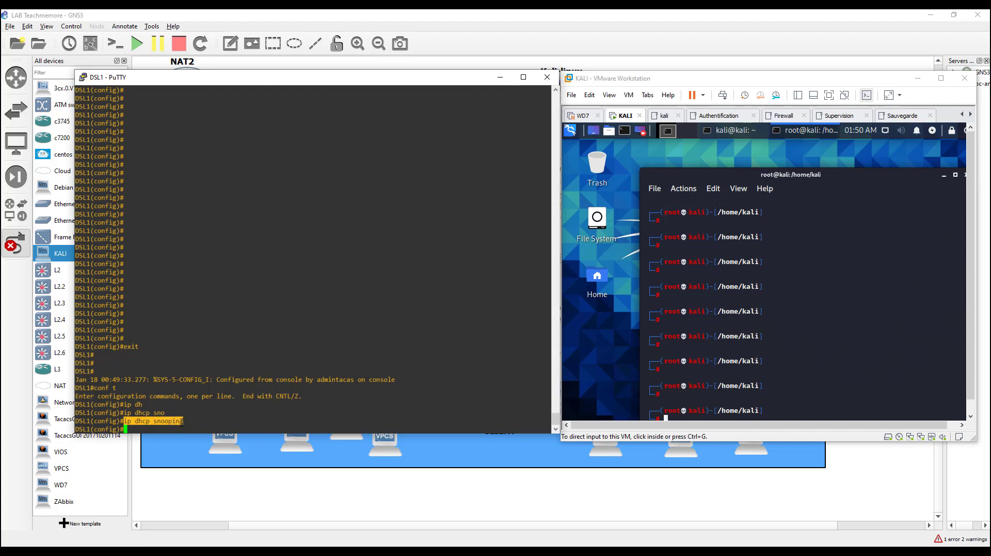
{"action": "left_click", "coordinate": [161, 427]}
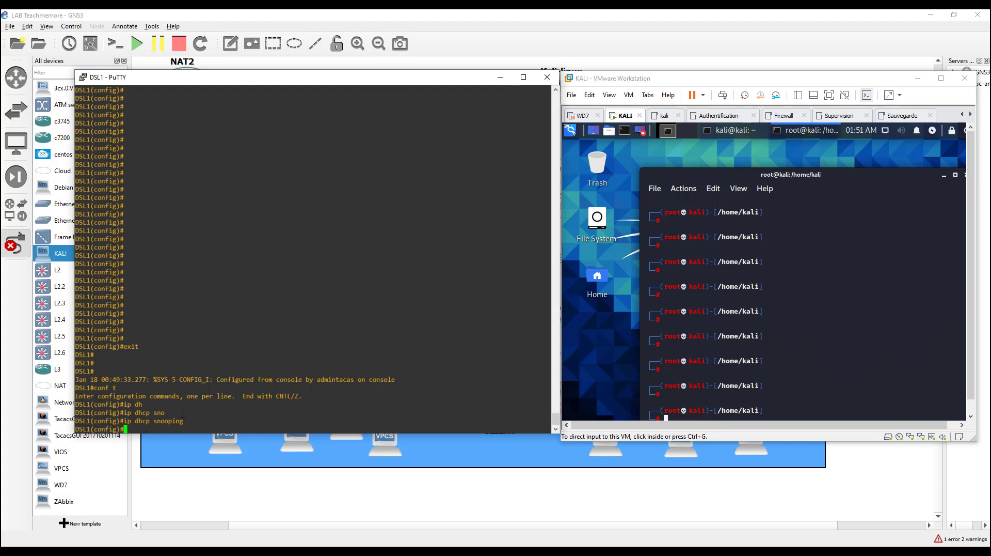
Enable DHCP snooping for VLAN 1 on DSL1 with ip dhcp snooping vlan 1
{"action": "key", "text": "Up"}
{"action": "type", "text": "vl"}
{"action": "key", "text": "Tab"}
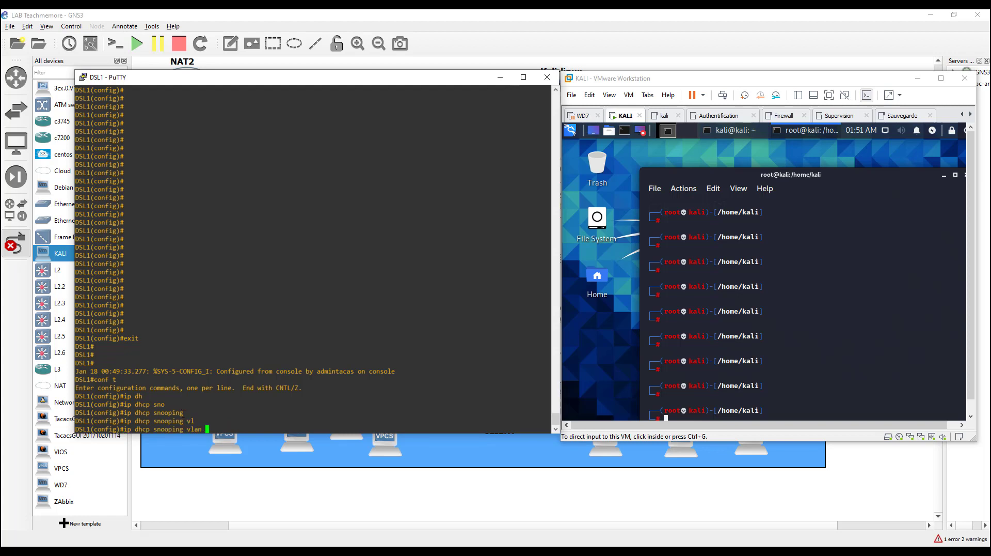
{"action": "type", "text": "1"}
{"action": "key", "text": "Return"}
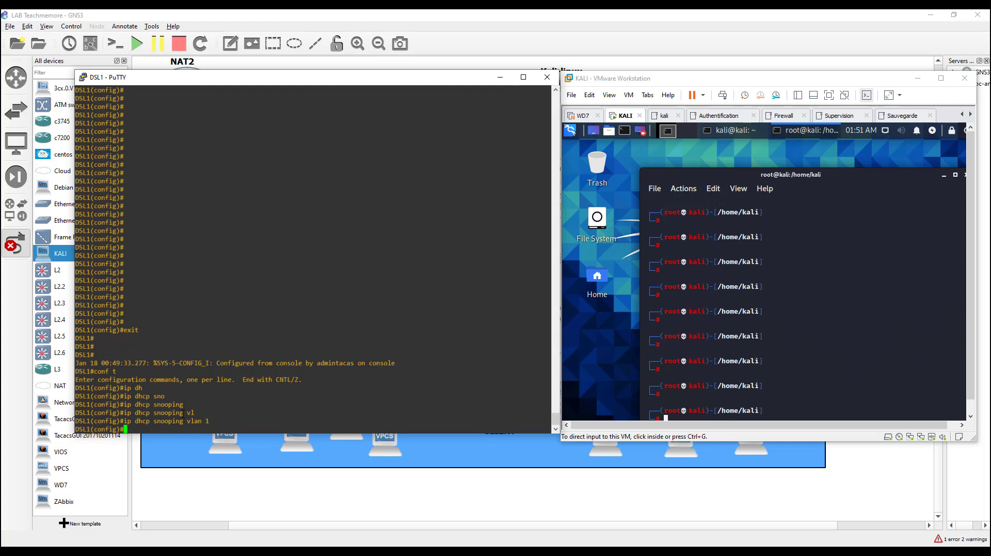
Leave configuration mode on DSL1 with end and save the configuration with wr
{"action": "type", "text": "end"}
{"action": "key", "text": "Return"}
{"action": "type", "text": "wr"}
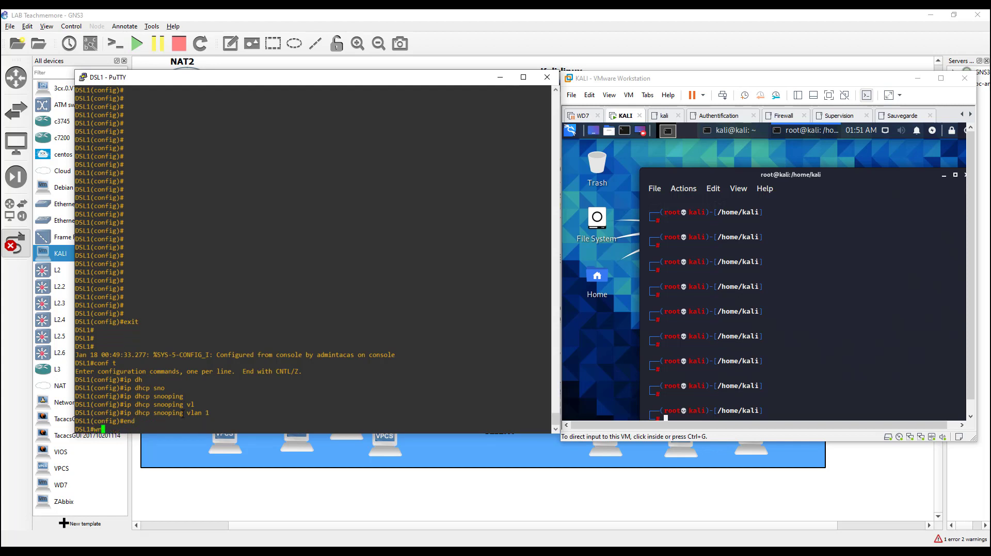
{"action": "key", "text": "Return"}
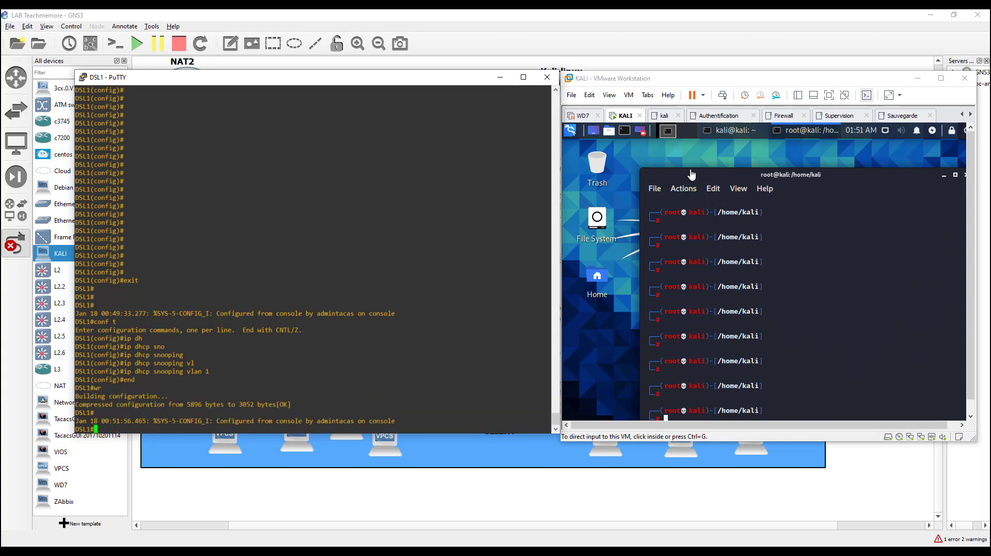
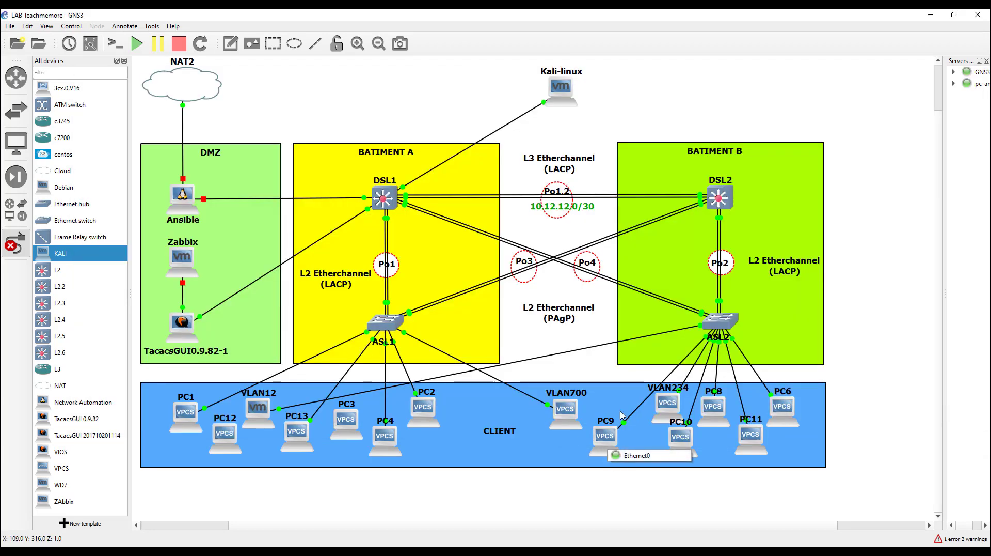
Turn off link-adding mode in the GNS3 topology
{"action": "left_click", "coordinate": [603, 399]}
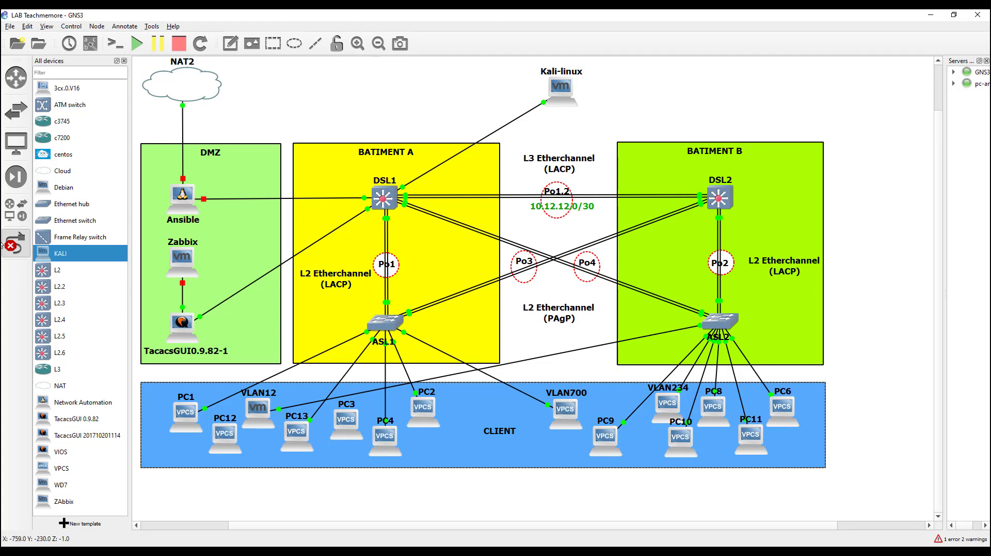
{"action": "left_click", "coordinate": [15, 243]}
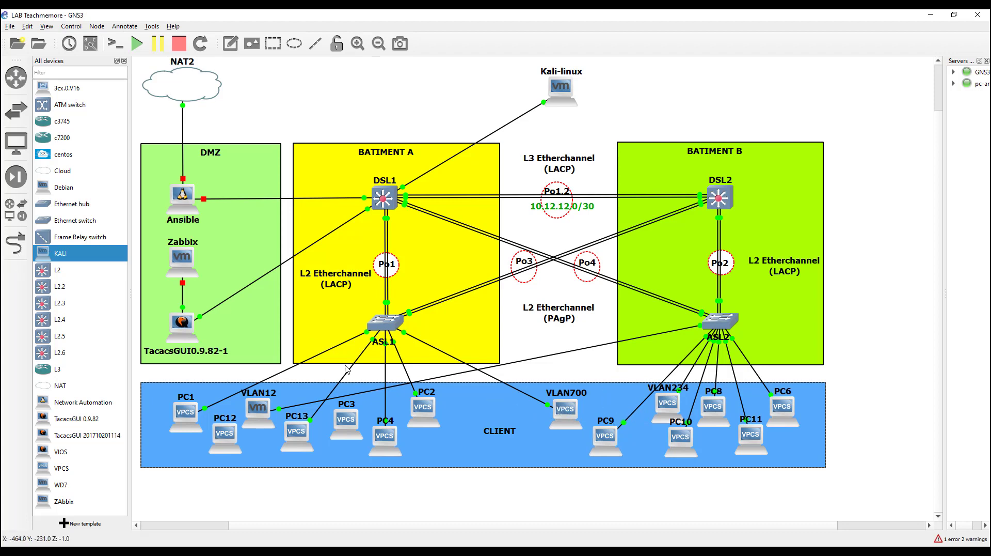
Request an address from the VLAN700 client's console with dhcp, and bring up the KALI machine in VMware Workstation
{"action": "left_click", "coordinate": [570, 410]}
{"action": "double_click", "coordinate": [570, 410]}
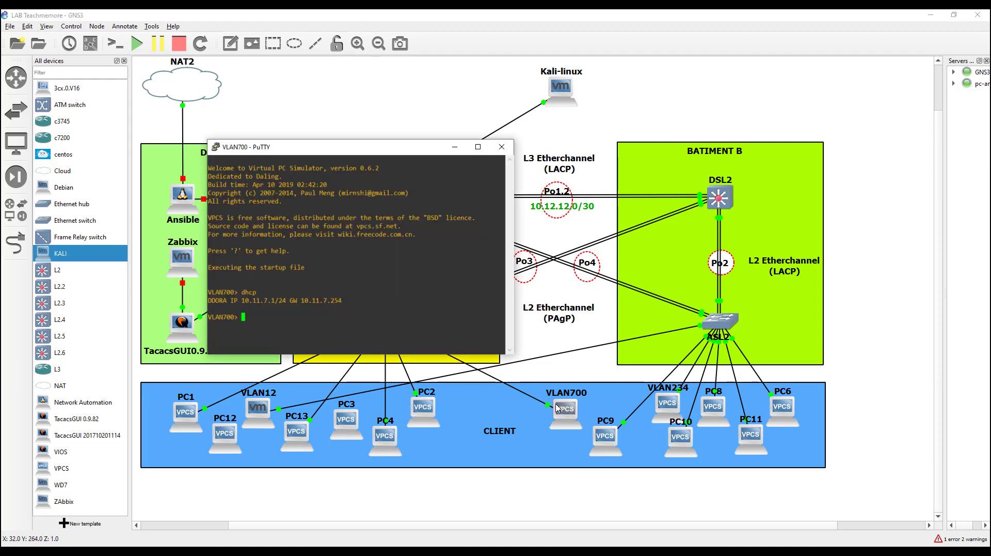
{"action": "key", "text": "Up"}
{"action": "key", "text": "Return"}
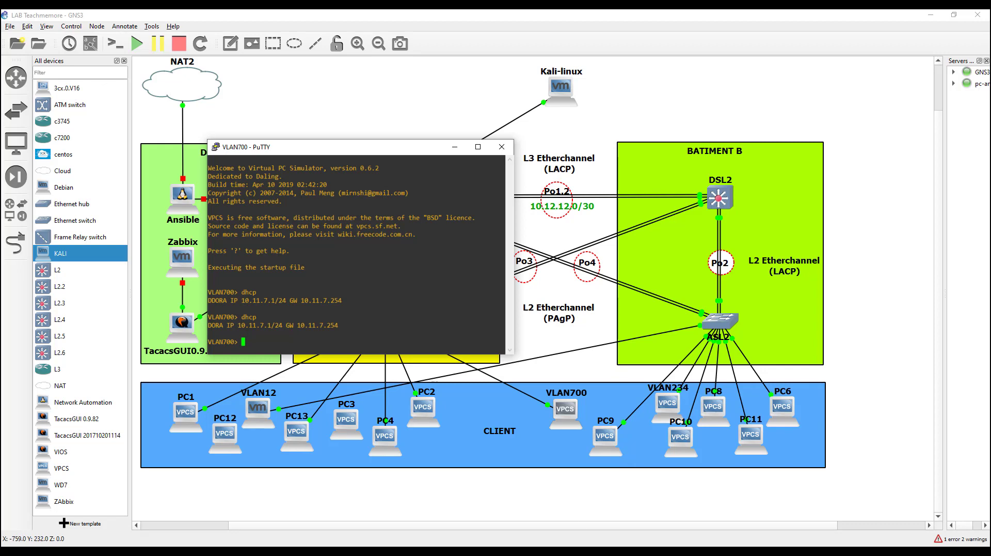
{"action": "key", "text": "alt+Tab"}
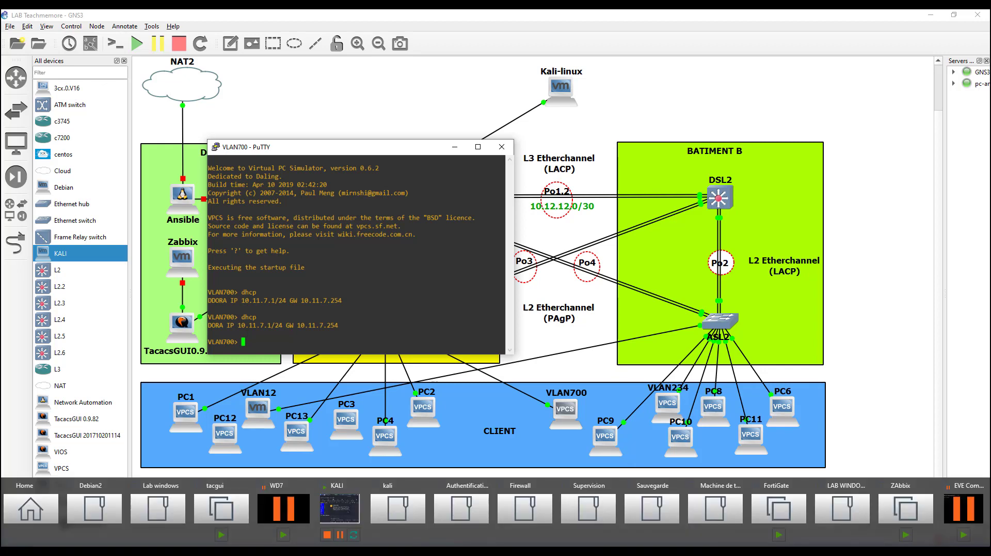
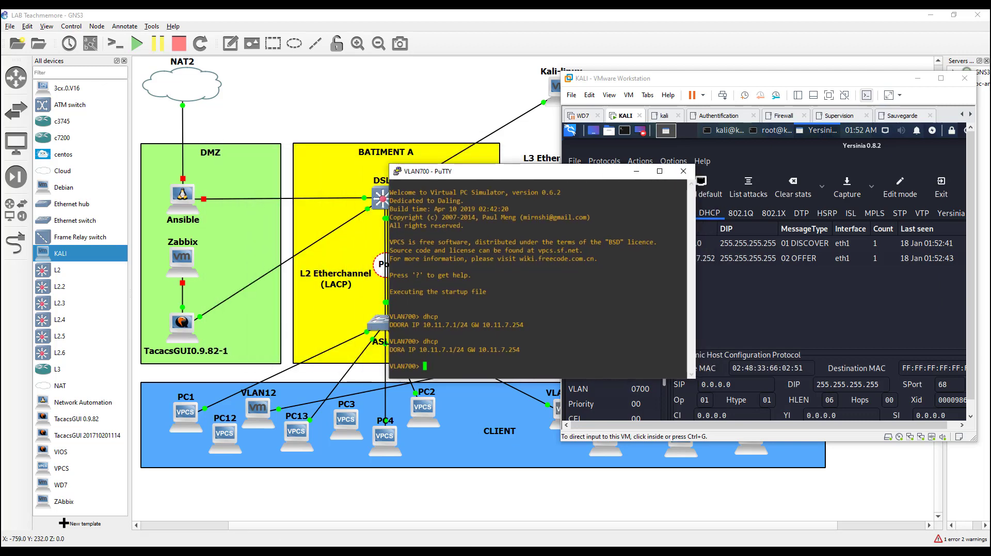
List the DHCP leases in the DSL1 console with sh ip dhcp binding and highlight the listed bindings
{"action": "mouse_move", "coordinate": [492, 551]}
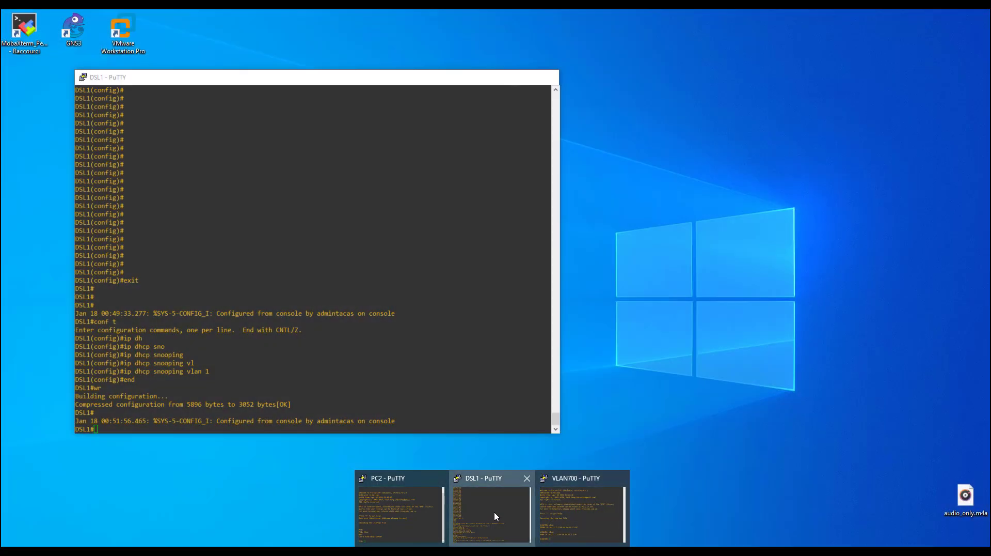
{"action": "left_click", "coordinate": [494, 512]}
{"action": "key", "text": "Return"}
{"action": "key", "text": "Return"}
{"action": "key", "text": "Return"}
{"action": "key", "text": "Return"}
{"action": "key", "text": "Return"}
{"action": "key", "text": "Return"}
{"action": "key", "text": "Return"}
{"action": "key", "text": "Return"}
{"action": "key", "text": "Return"}
{"action": "key", "text": "Return"}
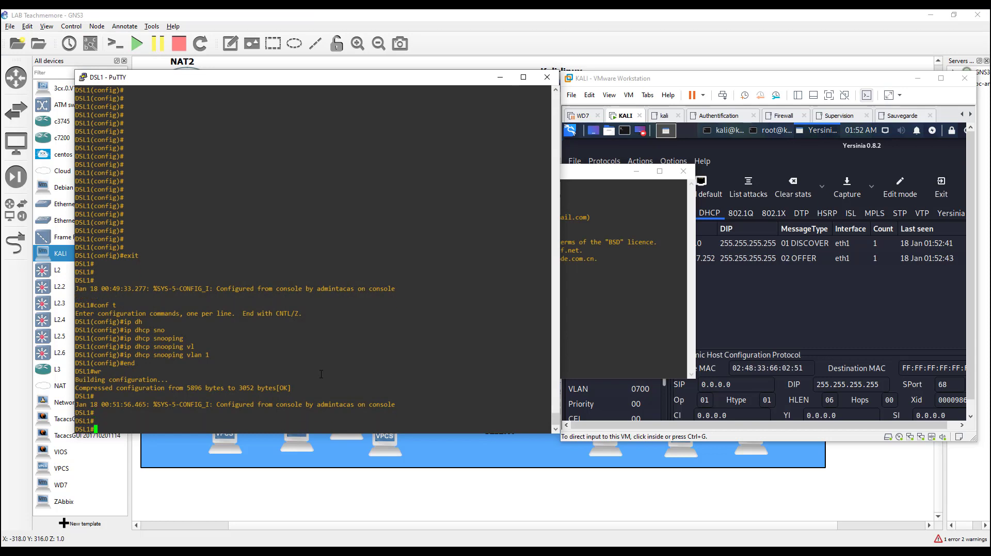
{"action": "key", "text": "Return"}
{"action": "key", "text": "Return"}
{"action": "key", "text": "Return"}
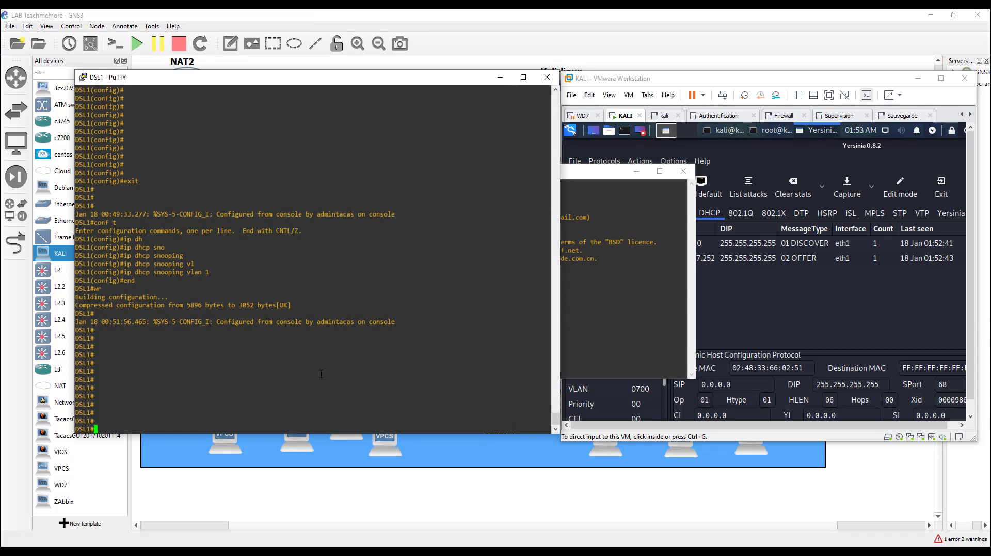
{"action": "type", "text": "sh ip dh"}
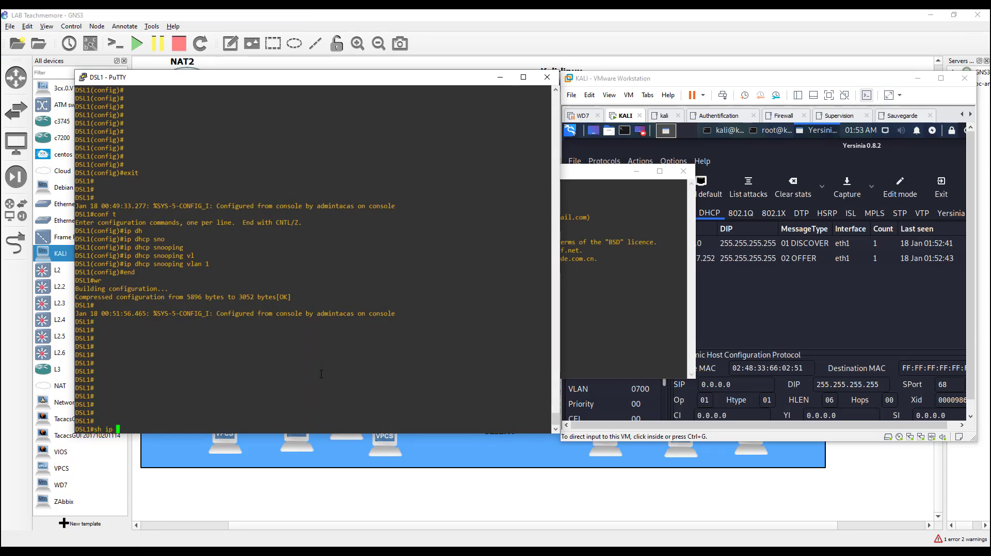
{"action": "key", "text": "Tab"}
{"action": "type", "text": "bin"}
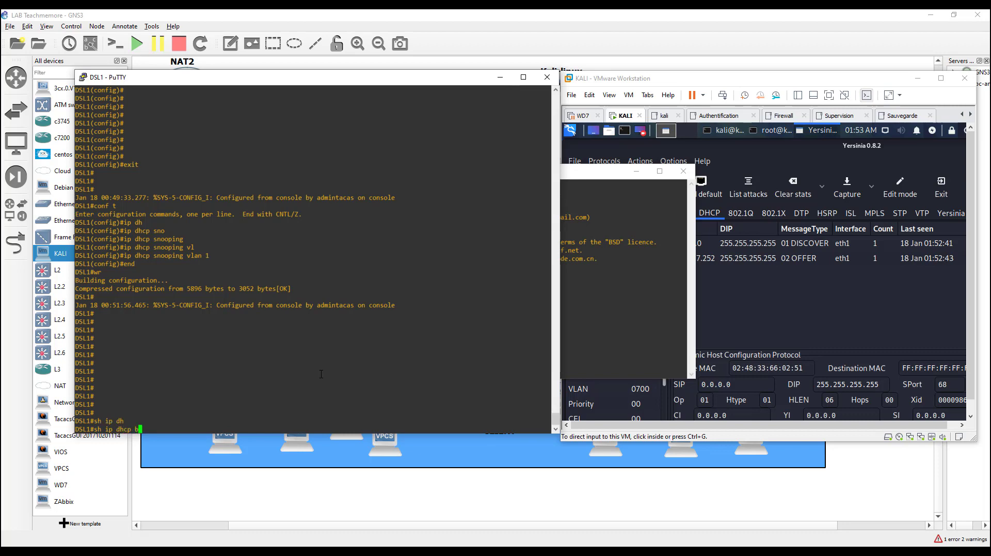
{"action": "key", "text": "Tab"}
{"action": "key", "text": "Return"}
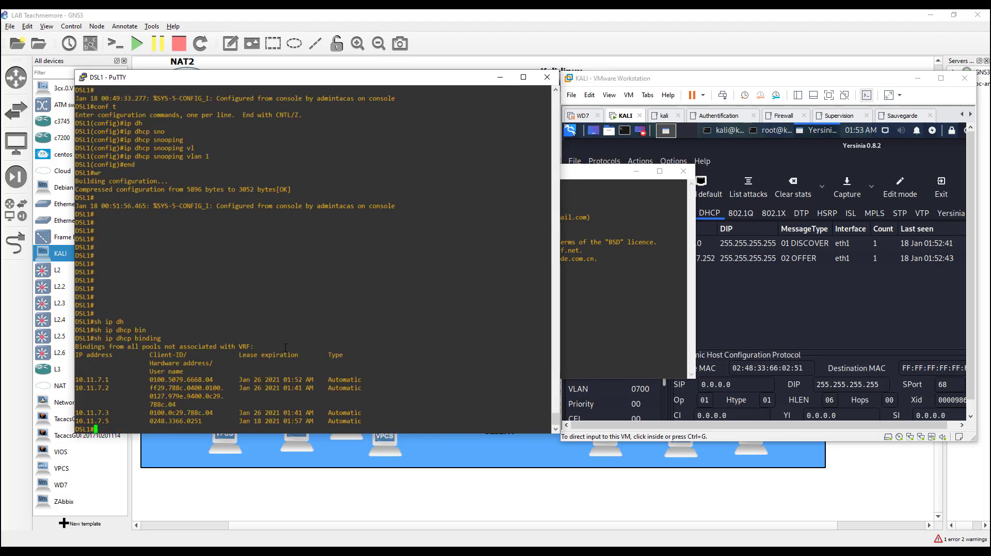
{"action": "left_click_drag", "start_coordinate": [199, 421], "coordinate": [76, 379]}
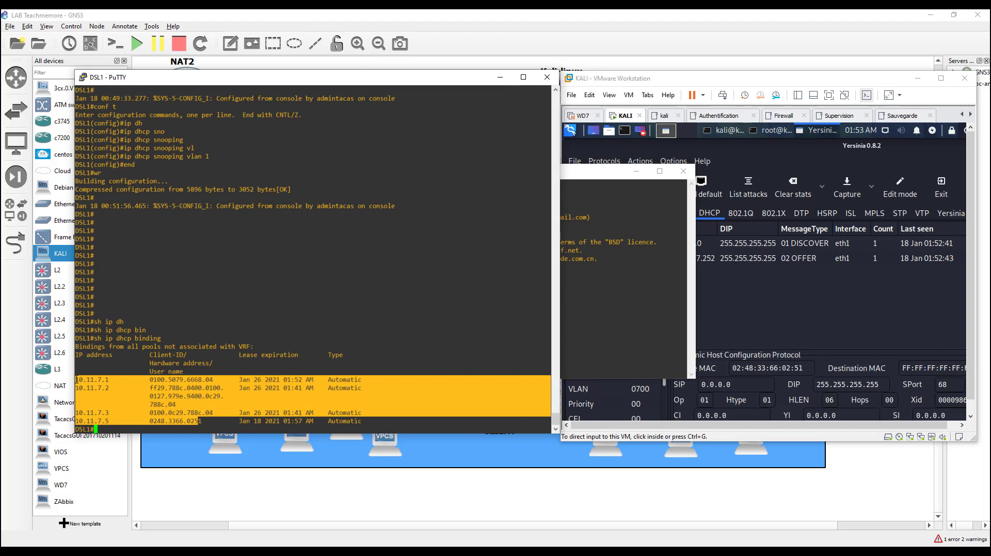
Return to the VLAN700 console and request an address again with dhcp while Yersinia is capturing
{"action": "left_click", "coordinate": [612, 174]}
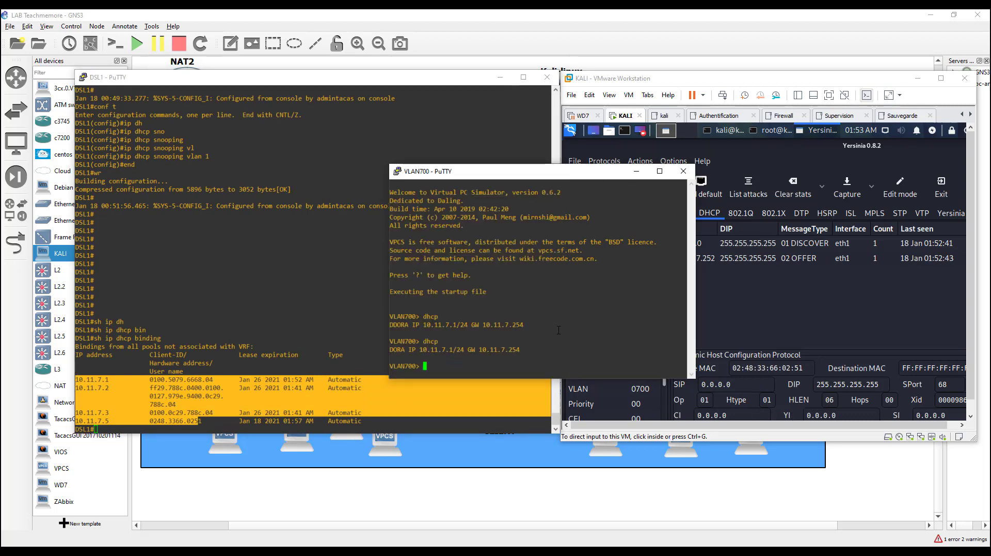
{"action": "type", "text": "dhcp"}
{"action": "key", "text": "Return"}
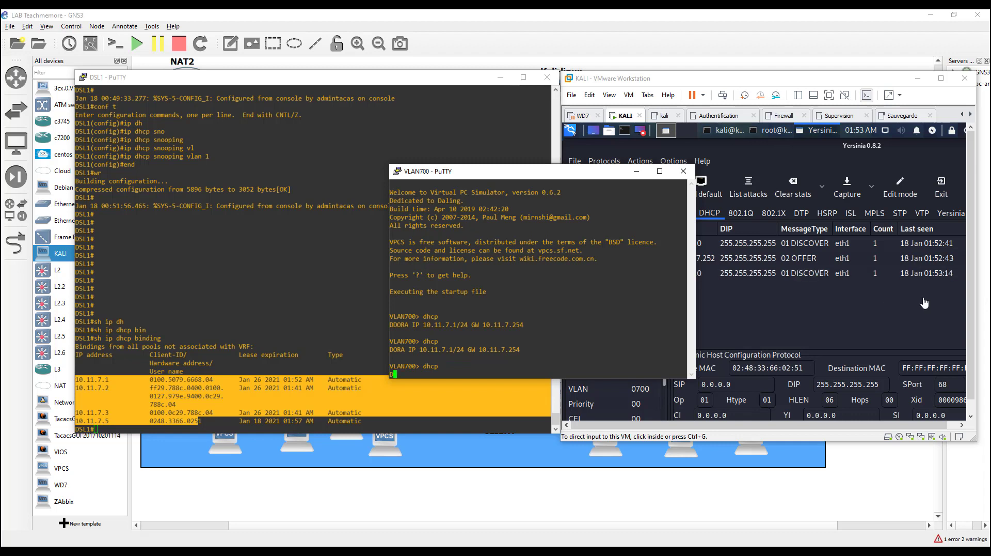